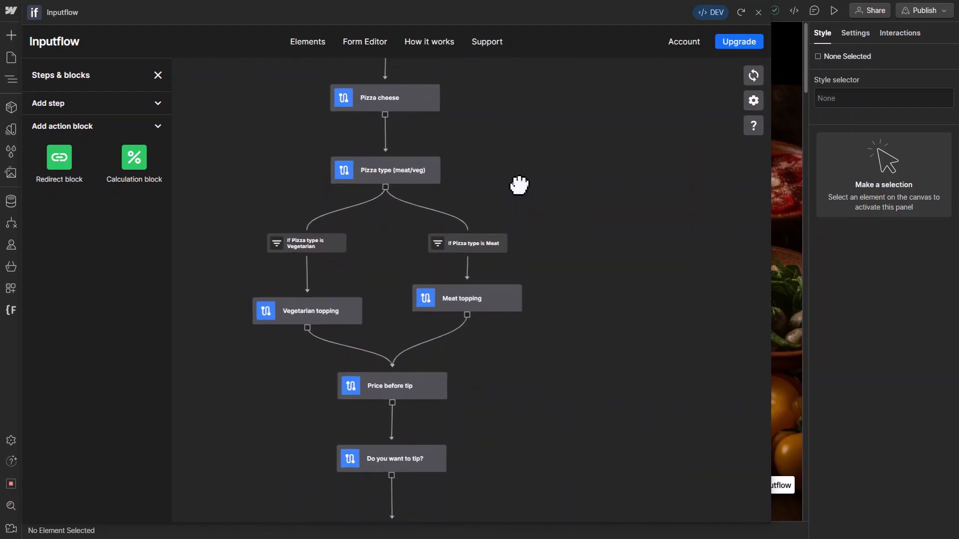
drag(514, 397, 524, 435)
drag(524, 199, 542, 362)
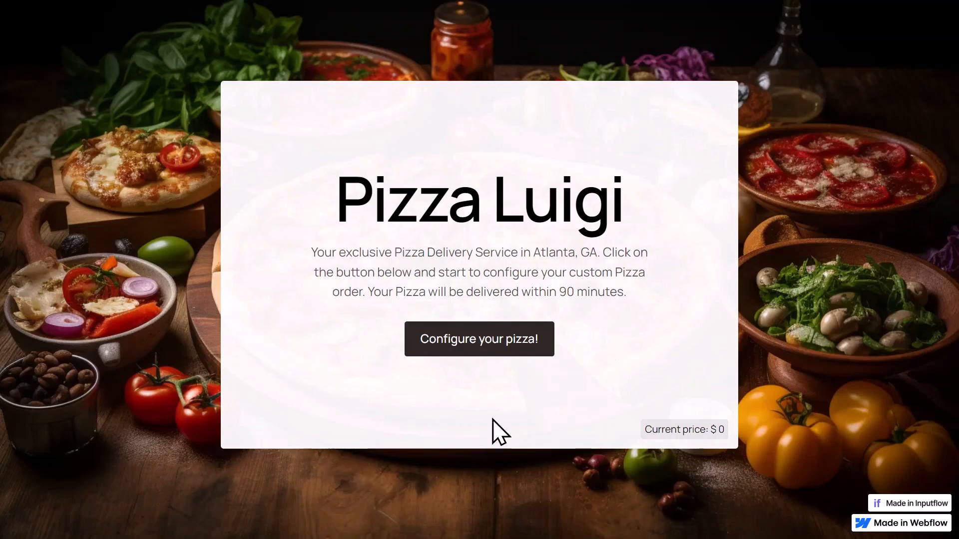
Step: Try out the live Pizza Luigi form with Large size, Gluten free dough and Parmesan cheese, then go back from the vegetarian-or-meat question
click(482, 347)
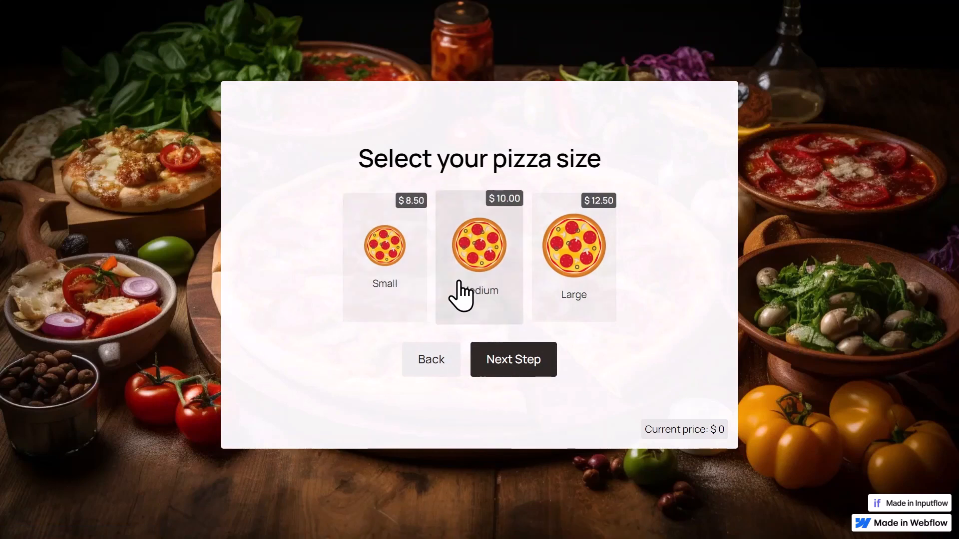
click(577, 277)
click(538, 369)
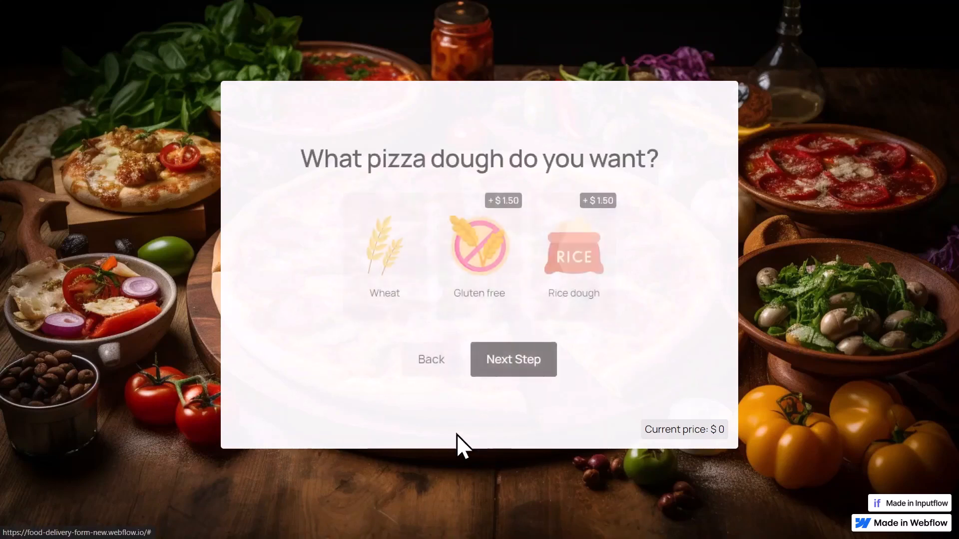
click(462, 250)
click(510, 370)
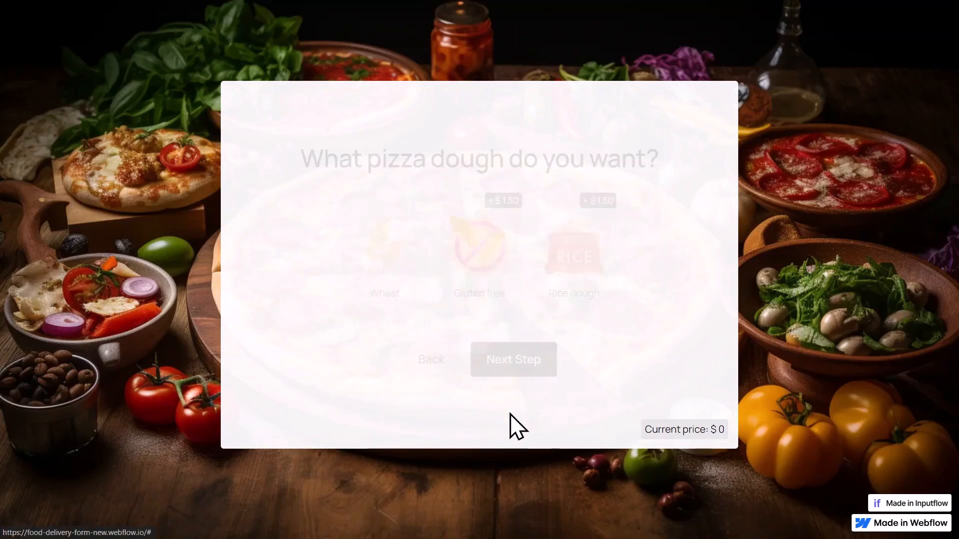
click(592, 285)
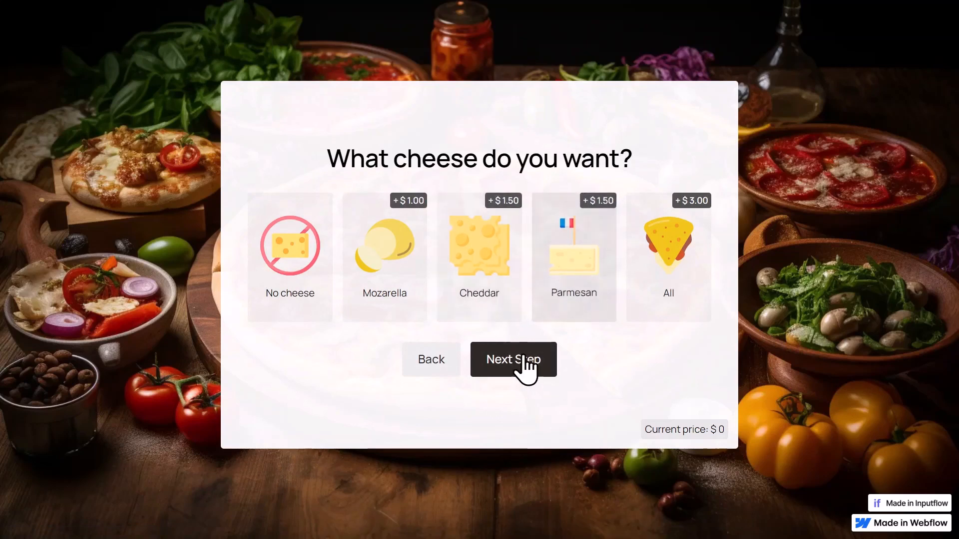
click(521, 361)
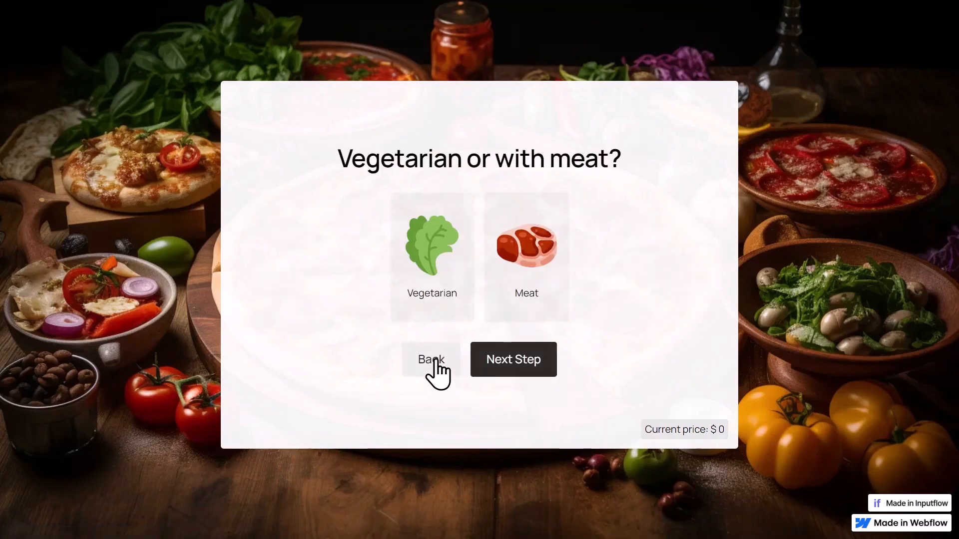
click(434, 362)
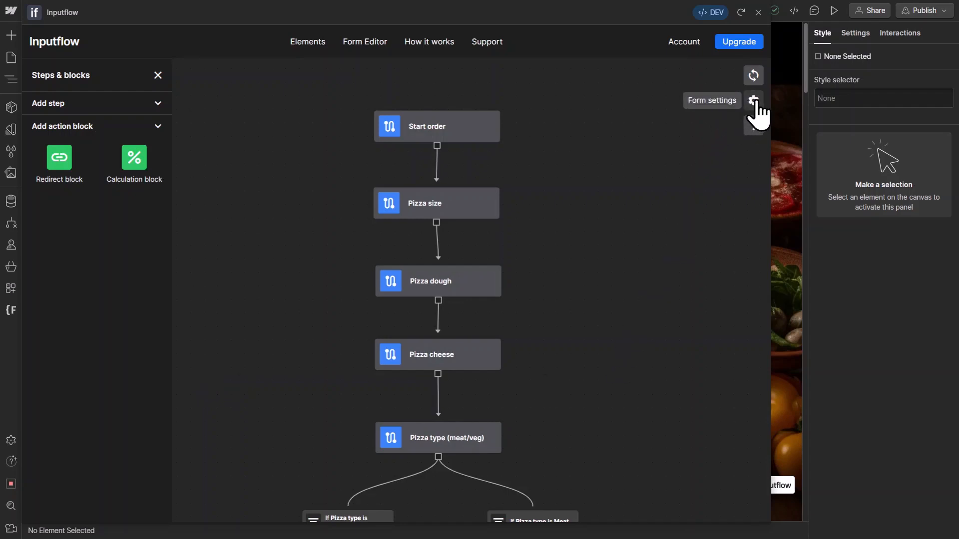
Step: Open the Inputflow form settings at the form's variables and go through the price and score entries
click(754, 102)
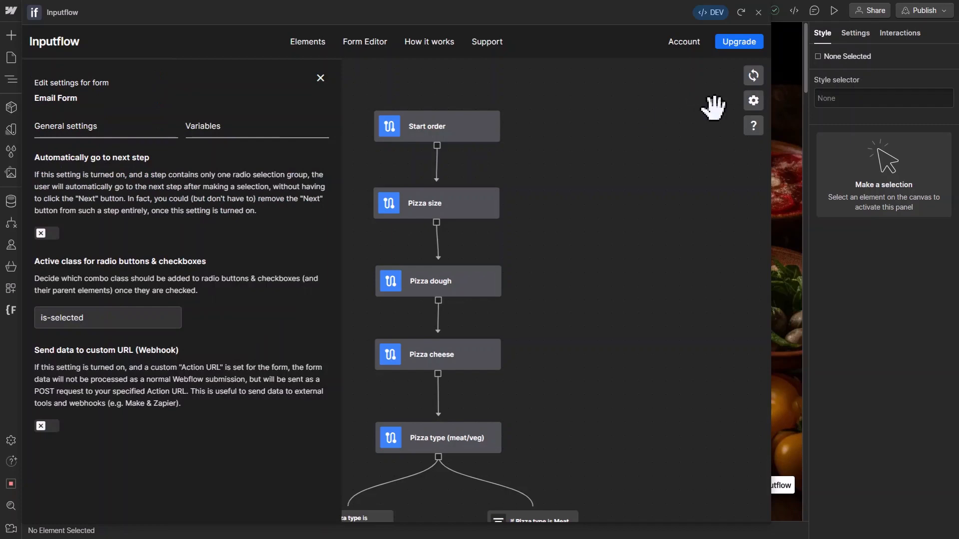
click(231, 131)
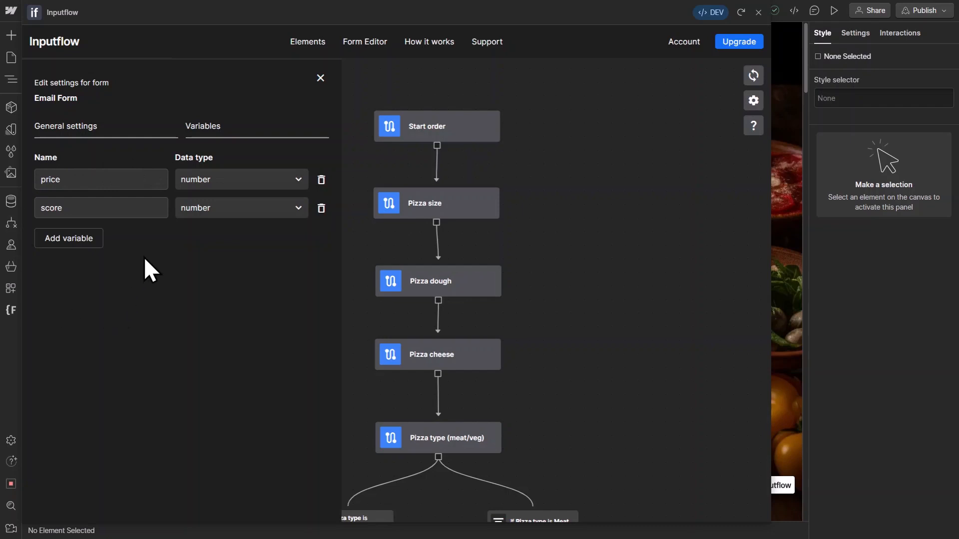
click(75, 177)
click(76, 211)
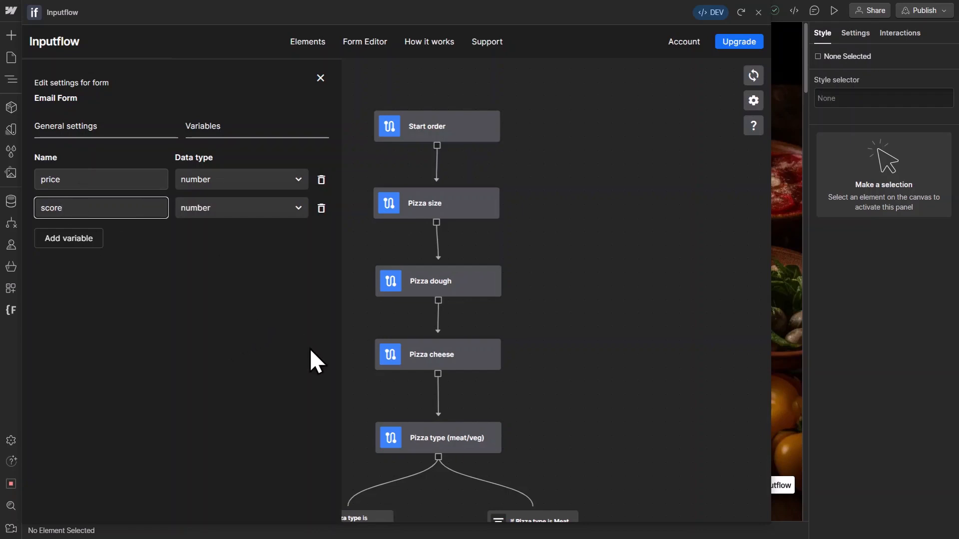
Step: Add a trial form variable named adasdasd and delete it again
click(78, 247)
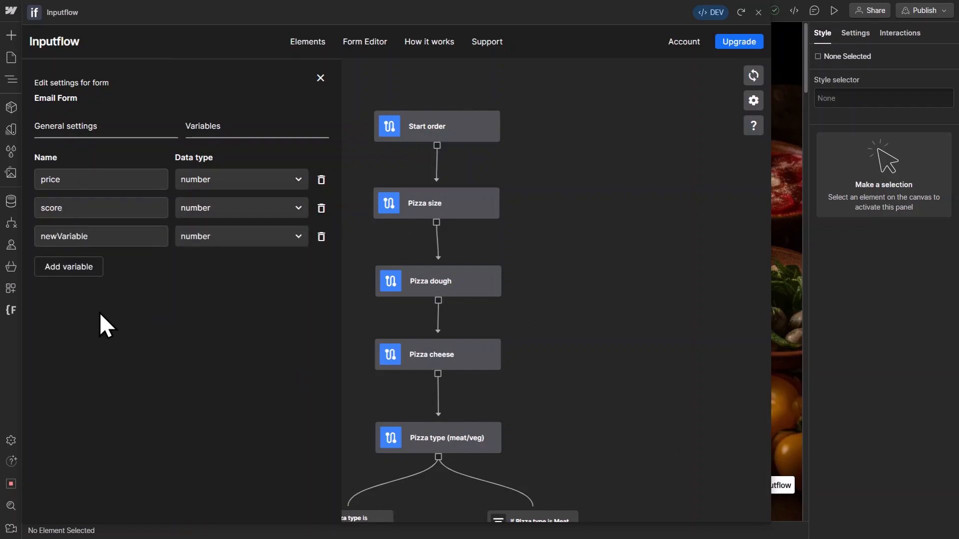
double_click(111, 238)
text(adasdasd)
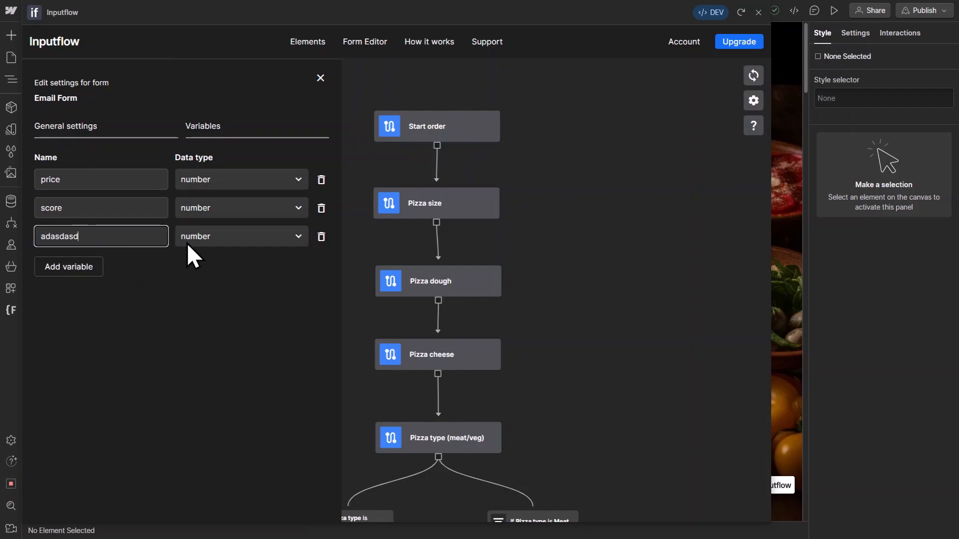
click(321, 237)
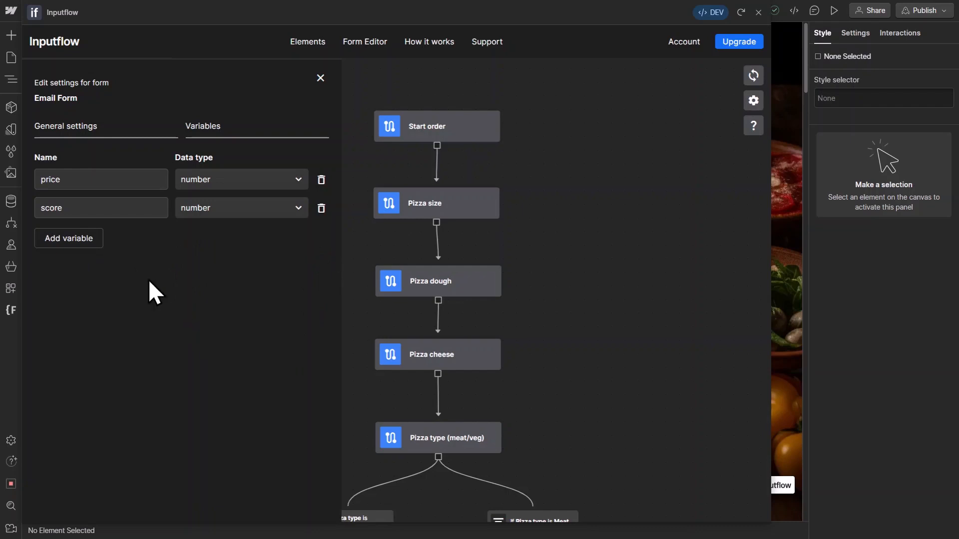
Step: Delete the score variable and close the form settings
click(321, 208)
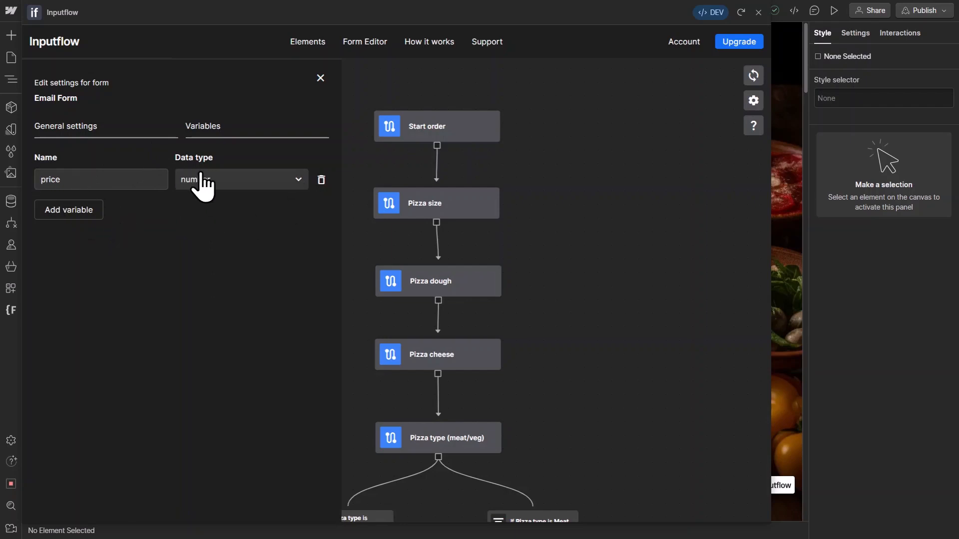
click(319, 78)
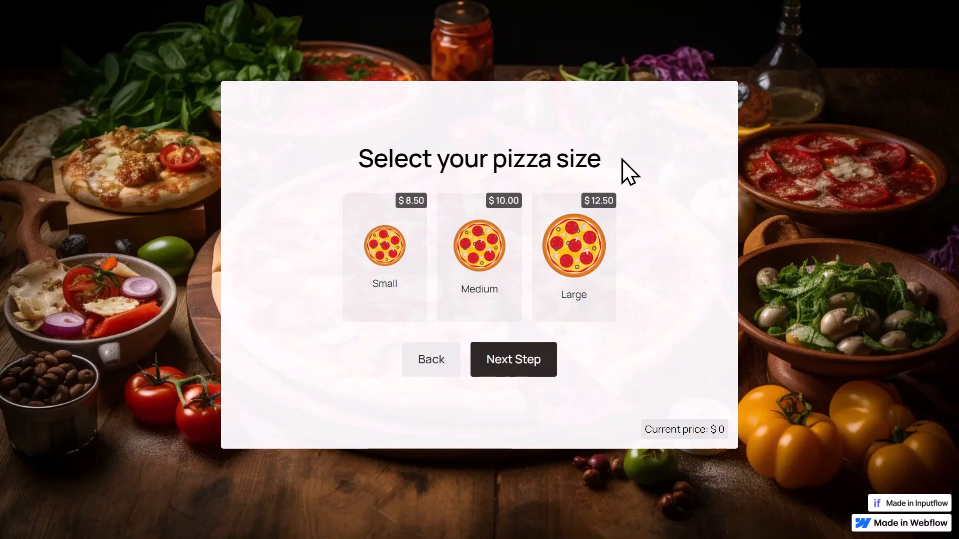
Step: Go back to the live form's start page and reopen the pizza size selection
click(442, 363)
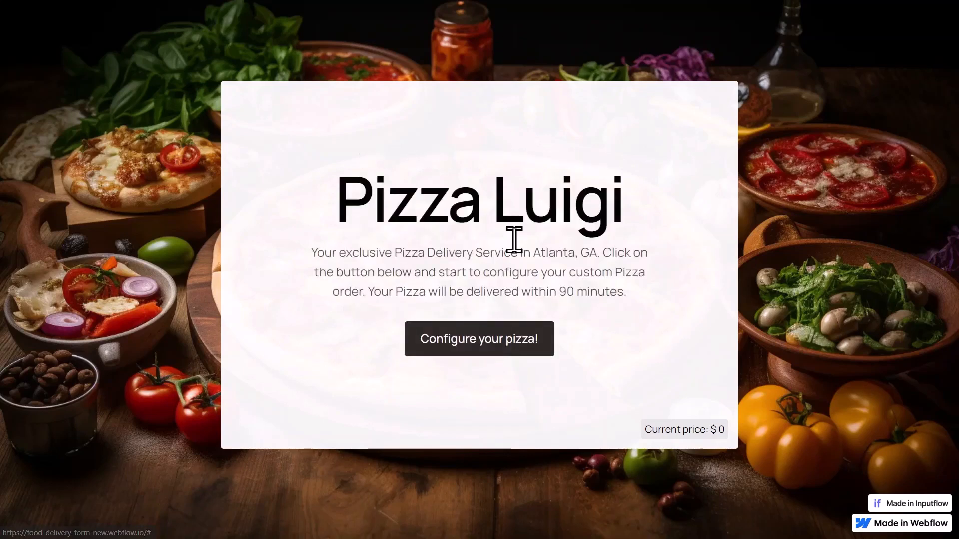
click(487, 356)
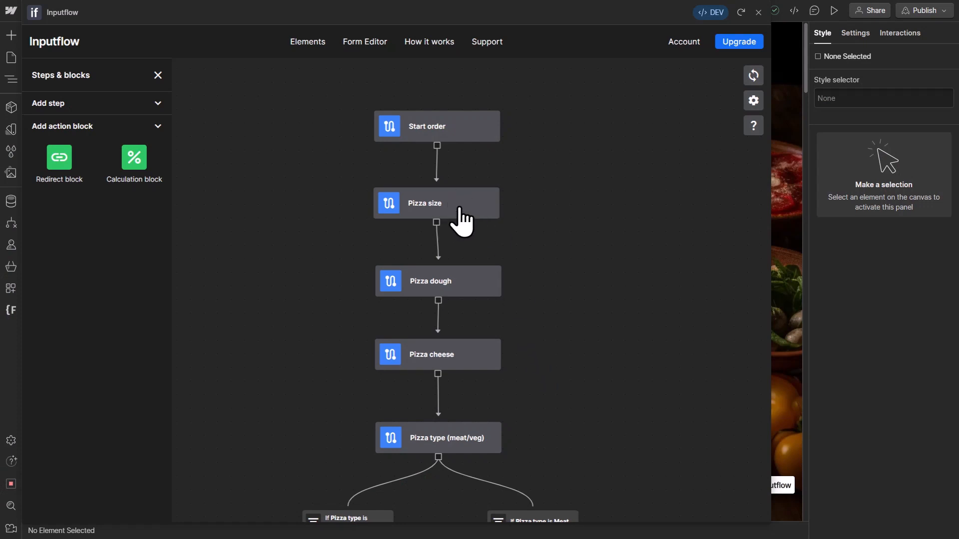
Step: Create a new calculation for the Pizza size step of the Inputflow form
click(445, 205)
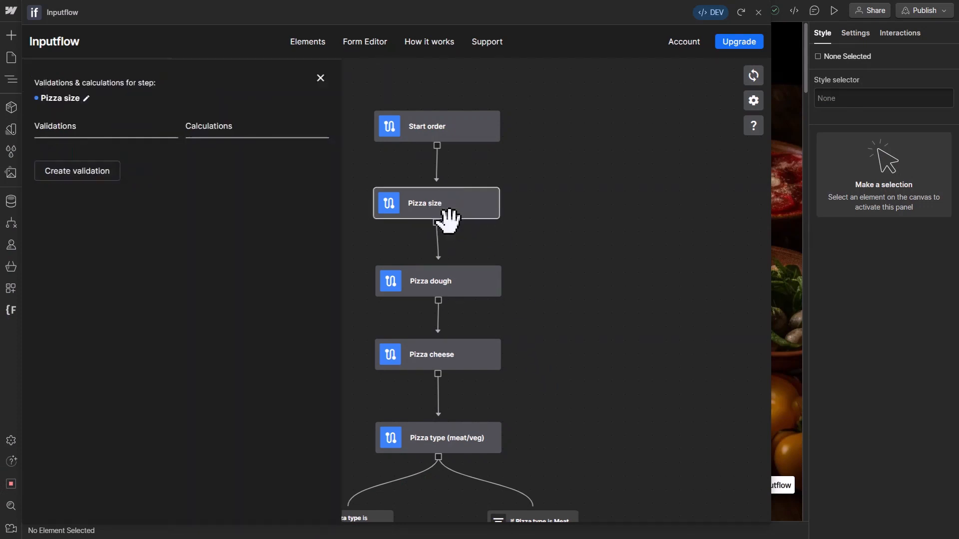
click(232, 130)
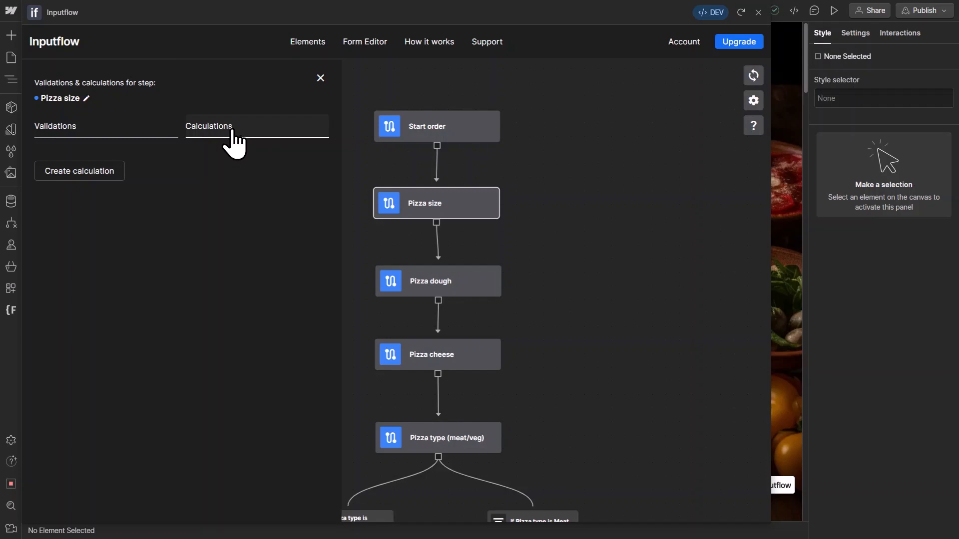
click(83, 175)
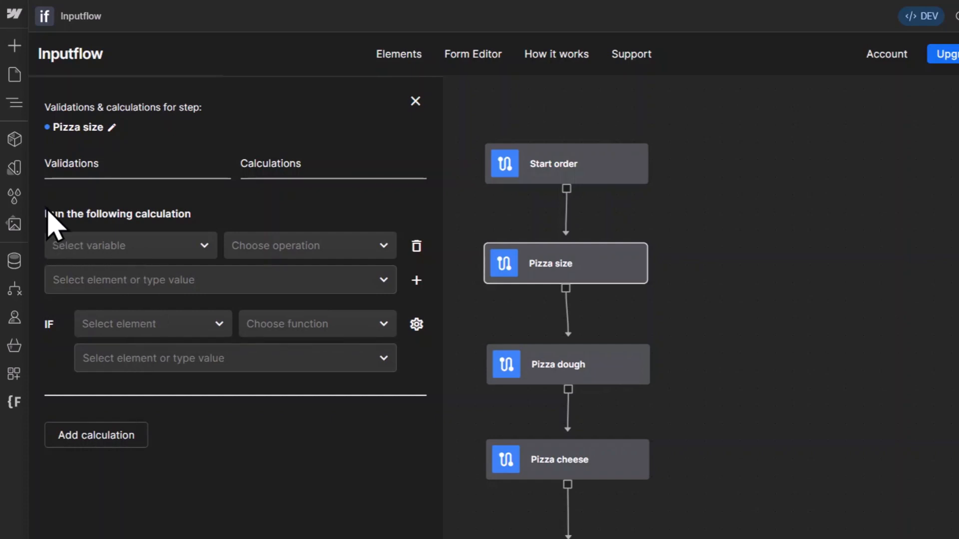
Step: Set the Pizza size step's first calculation to price plus 8.50
click(204, 244)
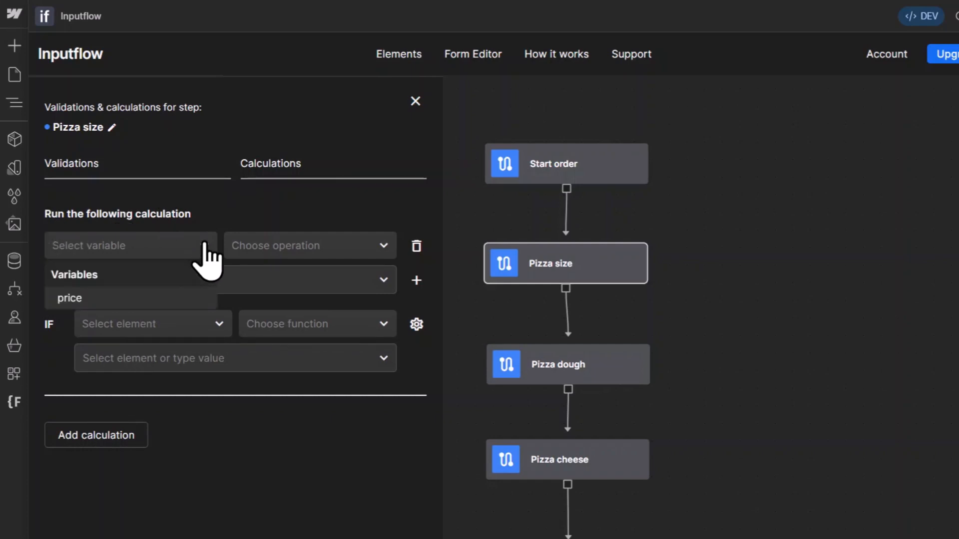
click(119, 299)
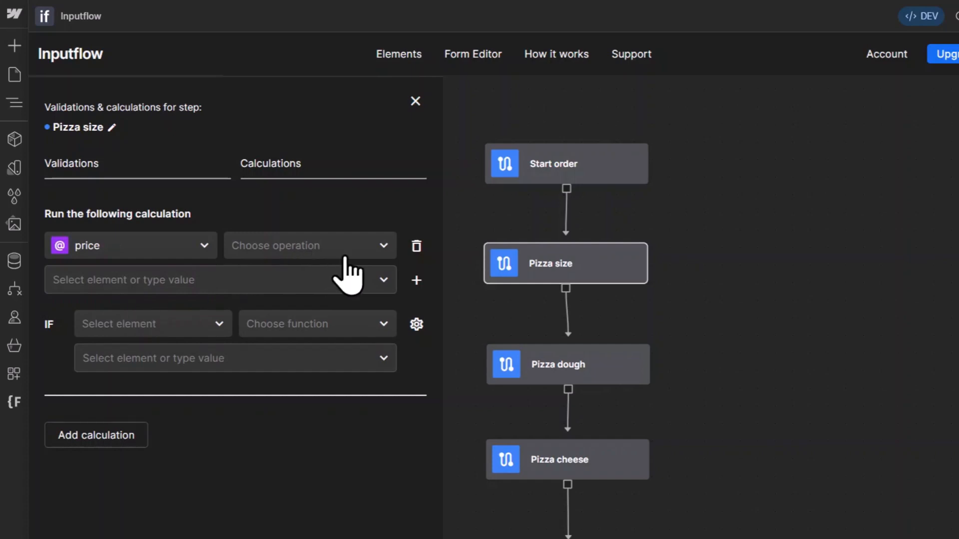
click(384, 246)
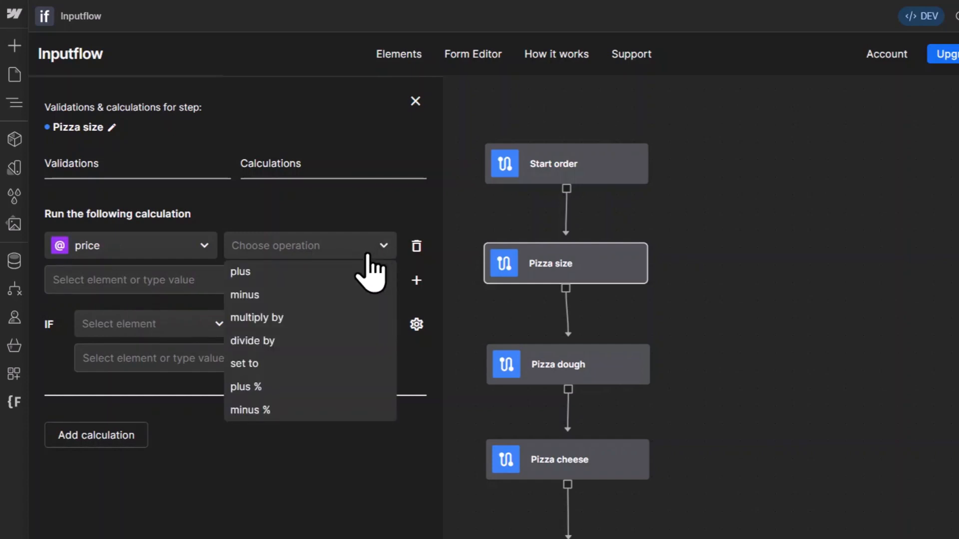
click(344, 271)
click(308, 279)
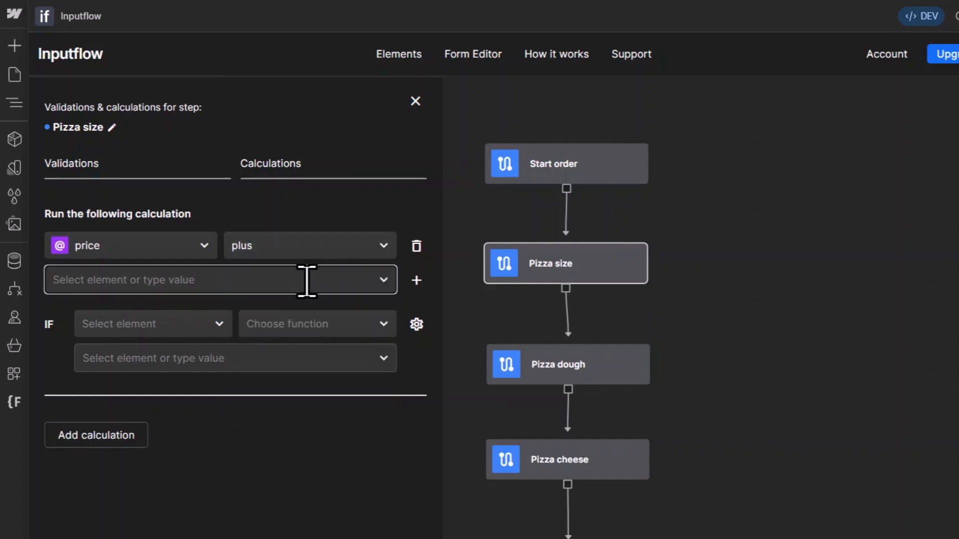
text(8.)
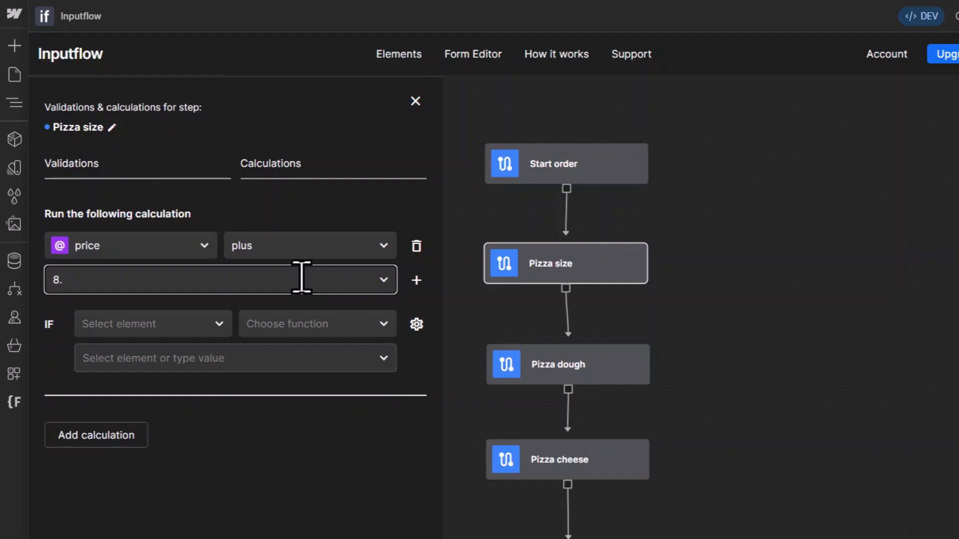
text(50)
click(235, 505)
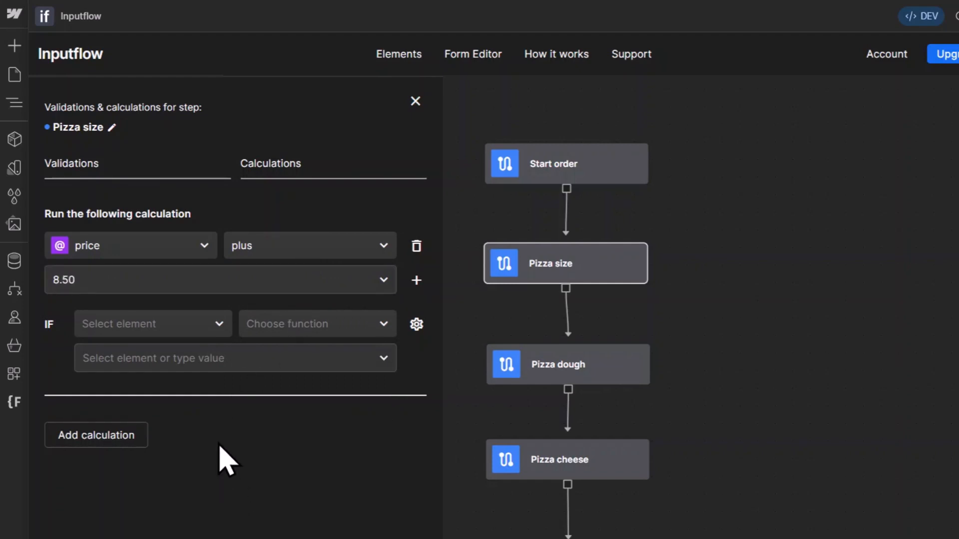
Step: Make the 8.50 calculation conditional on the Pizza size radio group being small
click(211, 326)
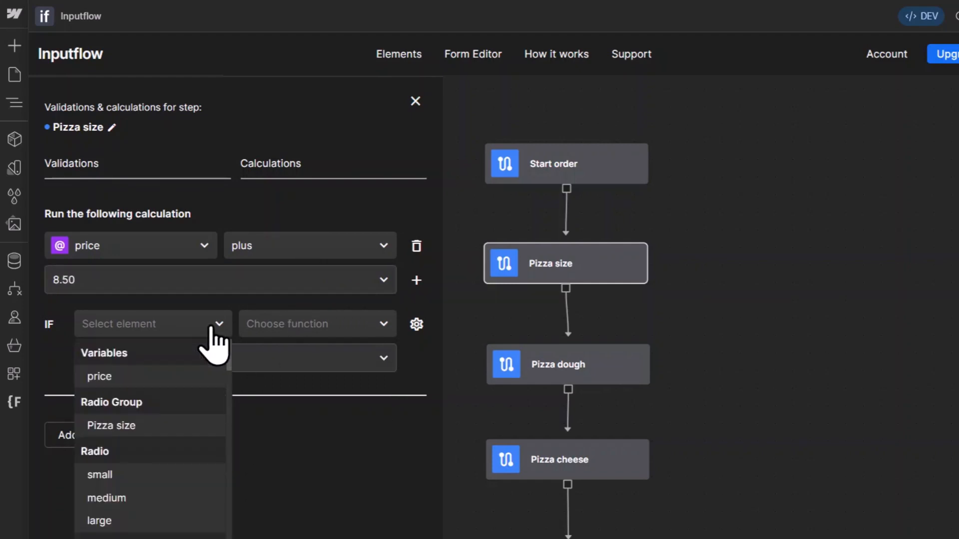
click(97, 425)
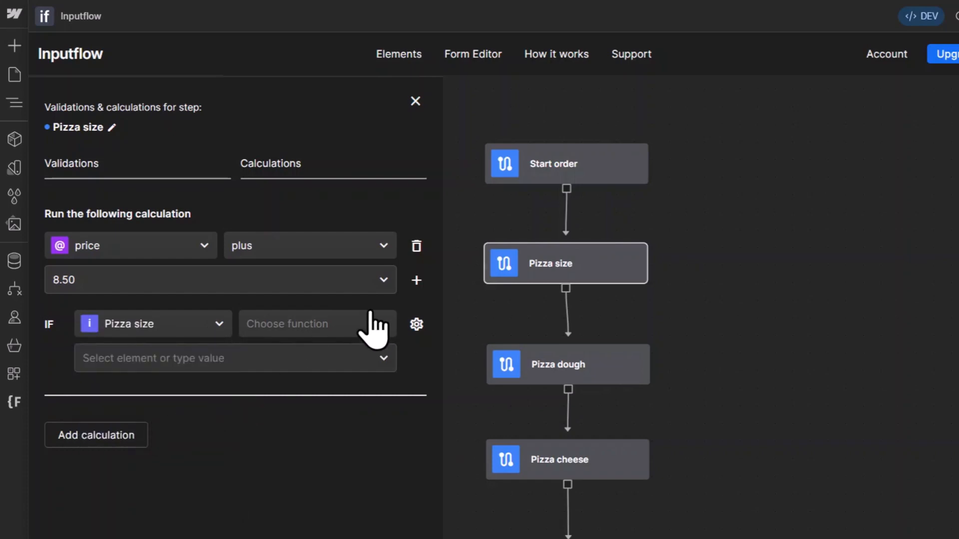
click(338, 324)
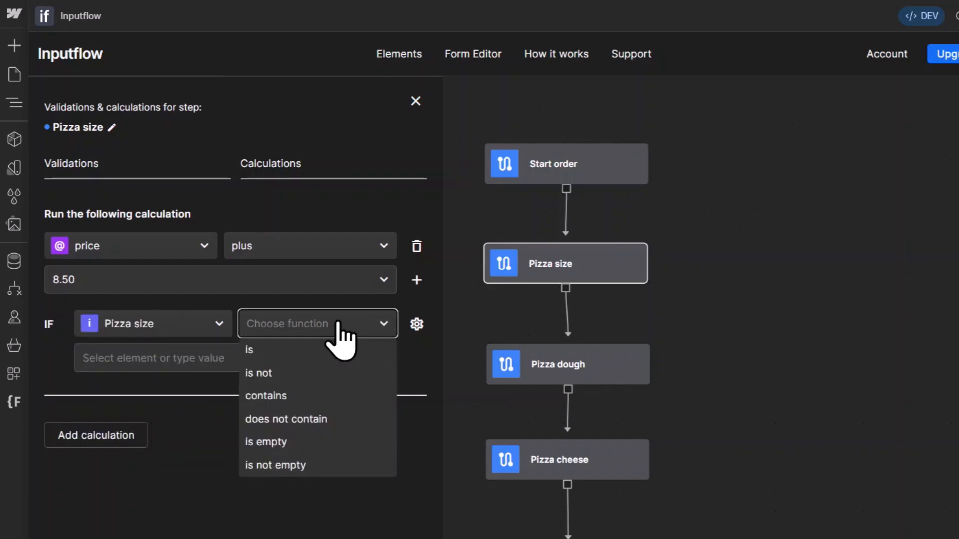
click(311, 350)
click(384, 358)
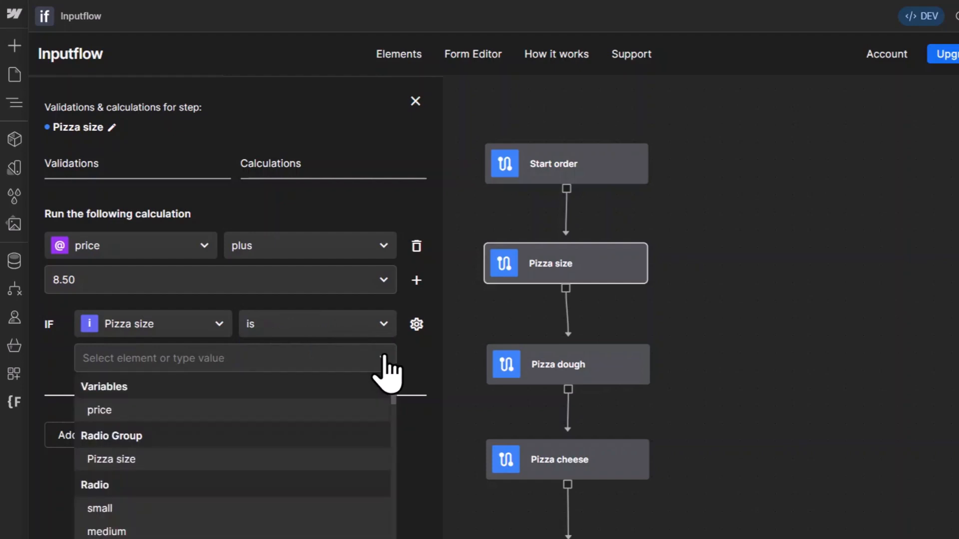
click(154, 508)
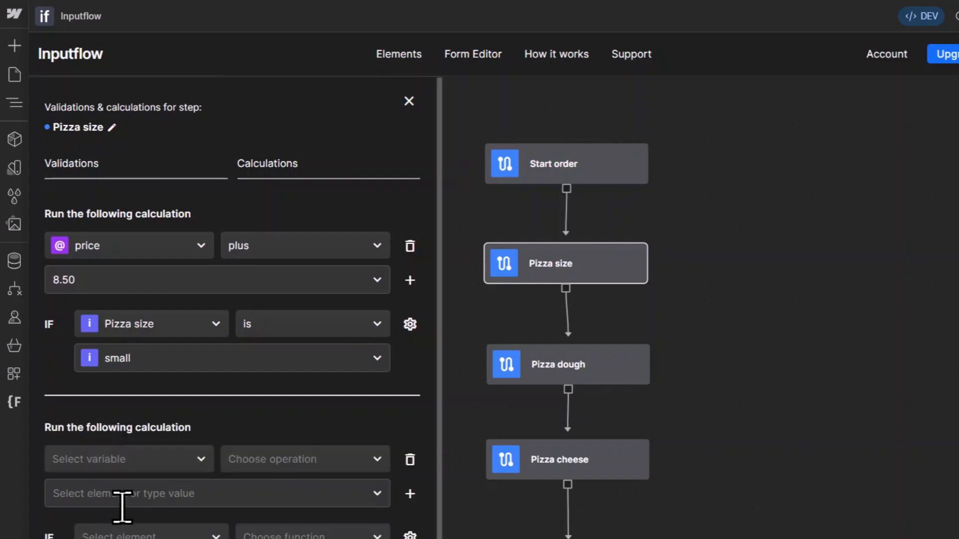
Step: Add a second calculation to the Pizza size step and set it to price plus 10
click(134, 464)
click(107, 513)
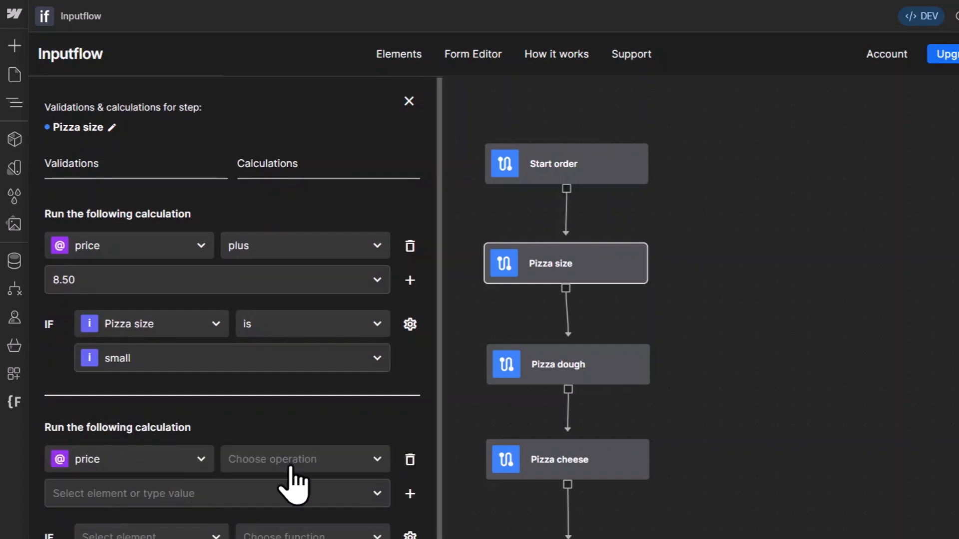
click(297, 462)
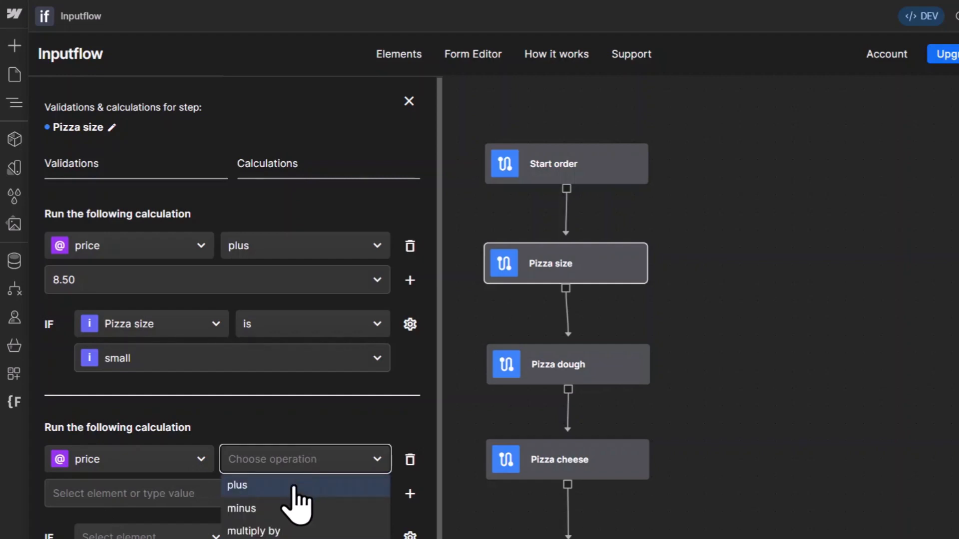
click(295, 487)
click(184, 493)
text(10)
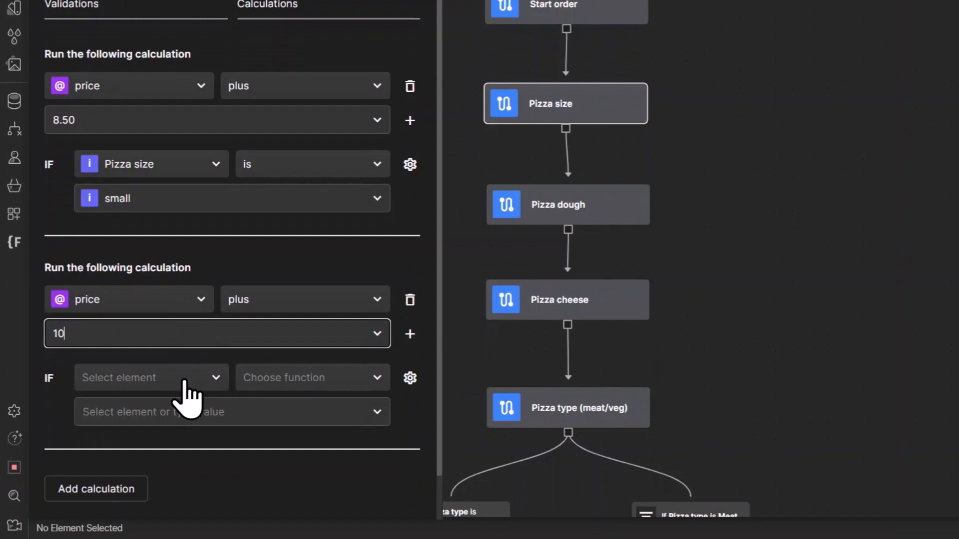
Step: Make the second Pizza size calculation conditional on the Pizza size radio group being medium
click(184, 382)
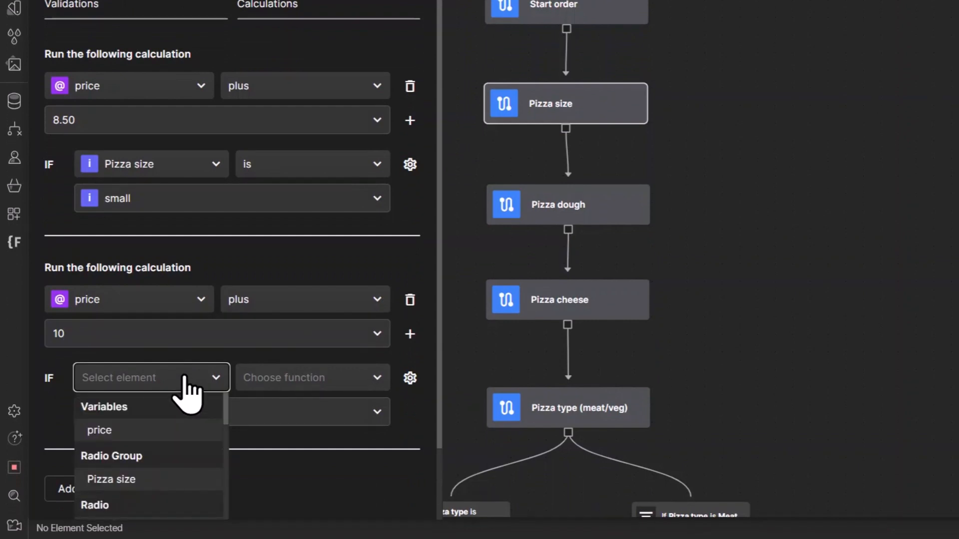
click(115, 480)
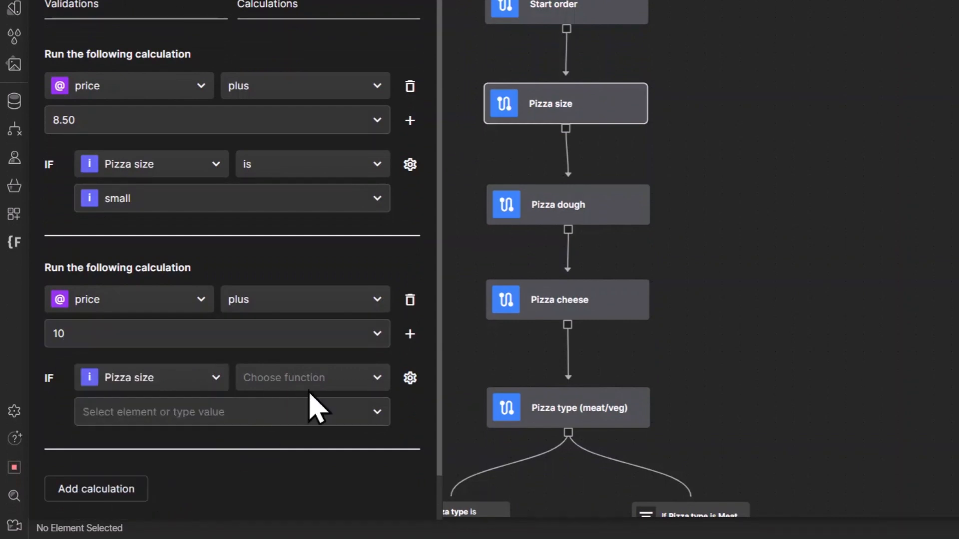
scroll(324, 385, down, 1)
click(304, 334)
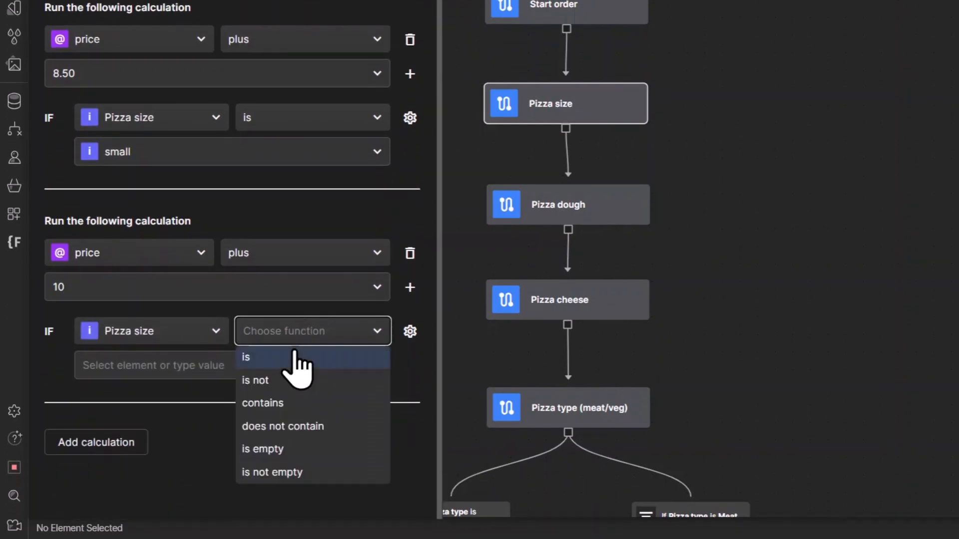
click(293, 358)
click(374, 375)
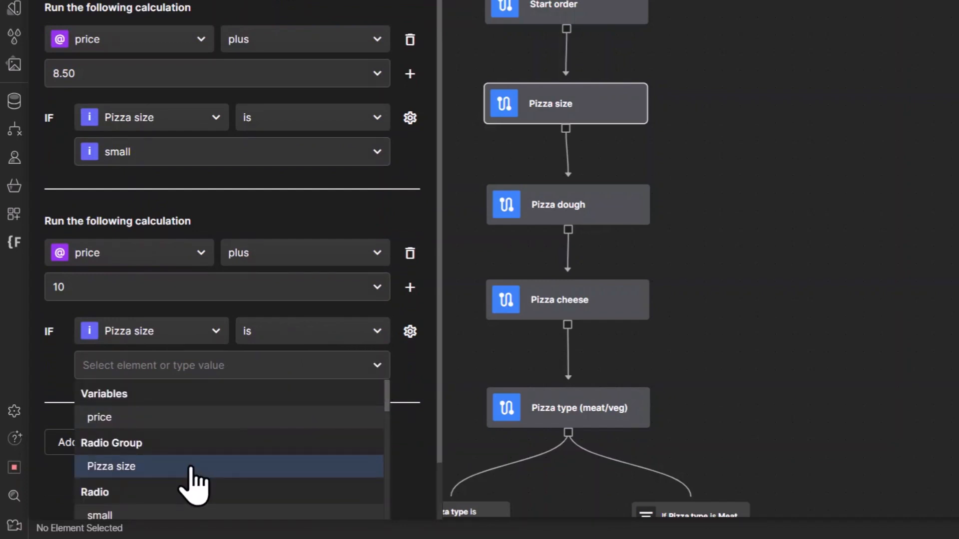
scroll(182, 454, down, 4)
scroll(145, 425, up, 3)
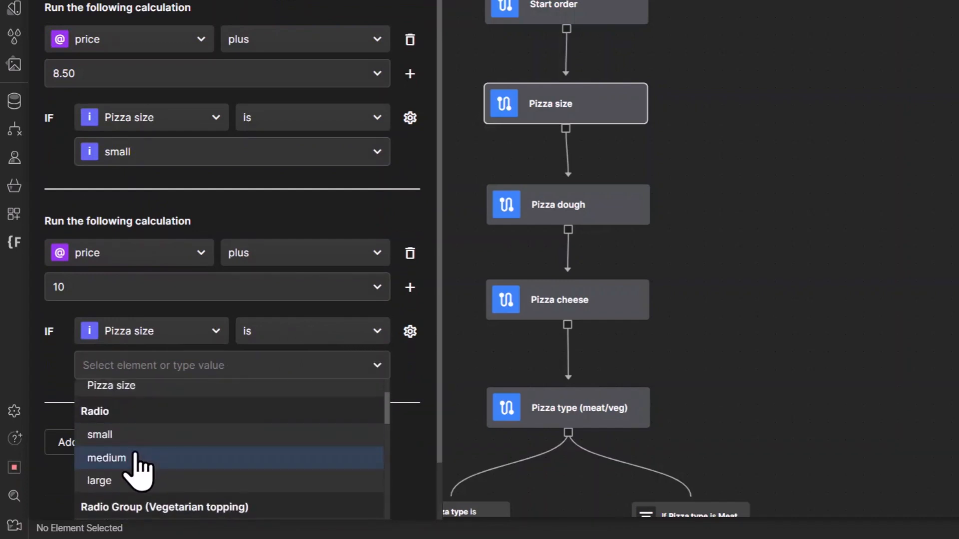
click(136, 457)
Step: Add a third calculation to the Pizza size step and set it to price plus 12.50
click(111, 456)
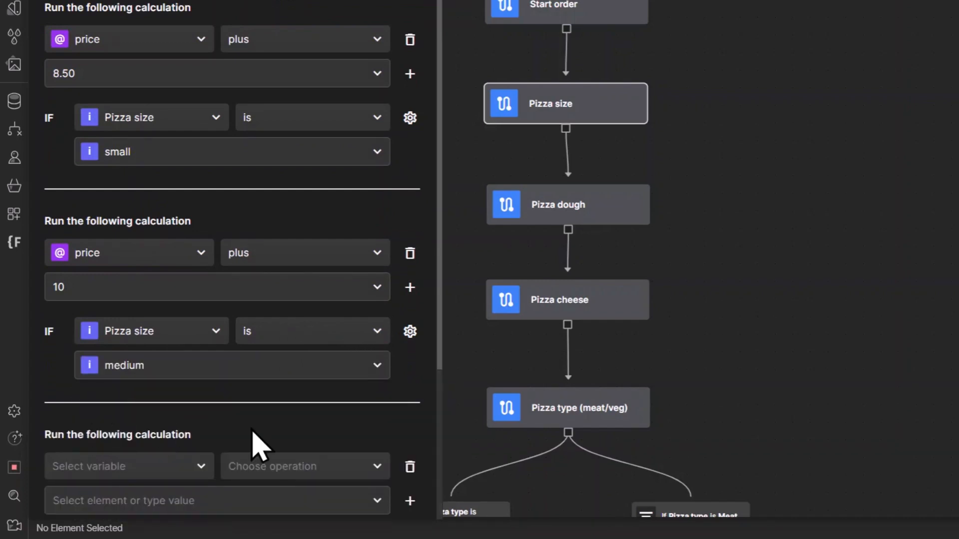
scroll(260, 444, down, 4)
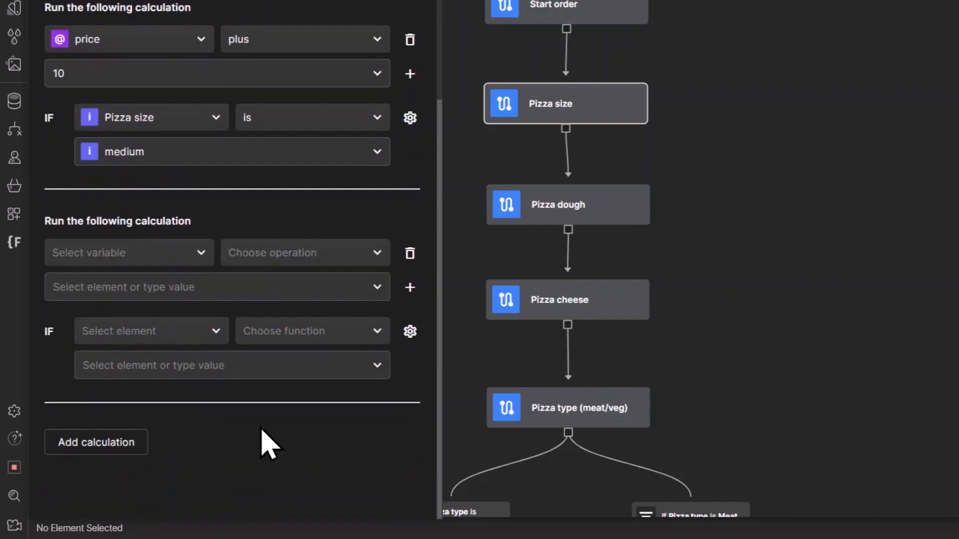
click(152, 254)
click(119, 304)
click(381, 255)
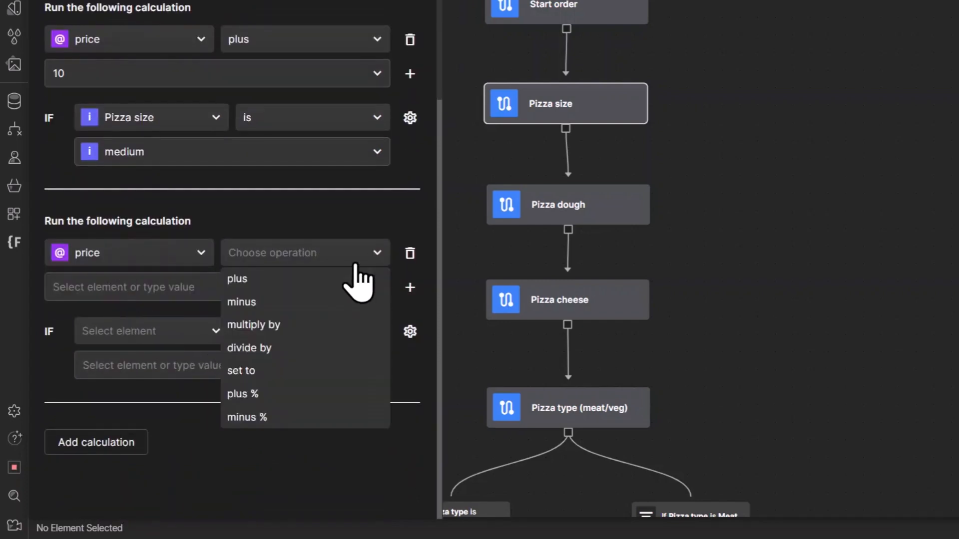
click(321, 278)
click(344, 288)
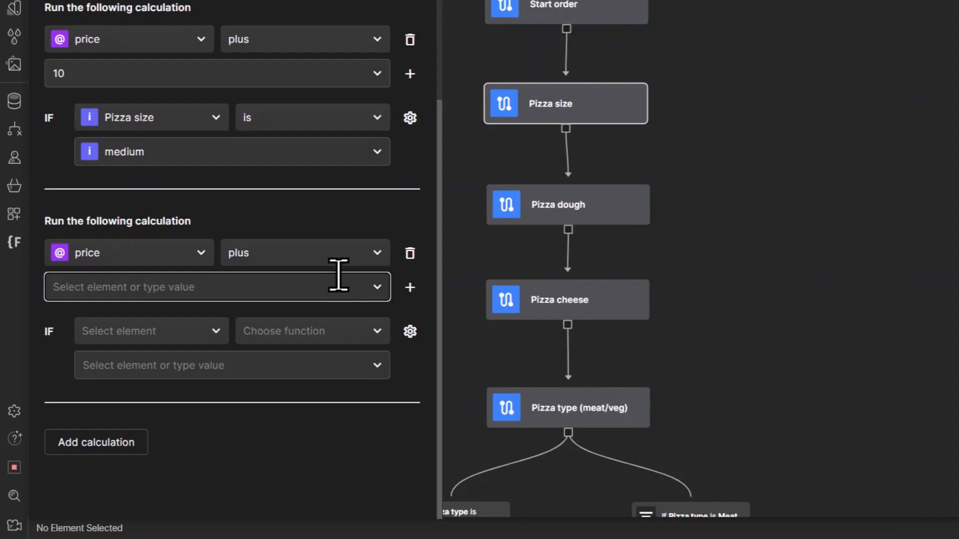
text(12.50)
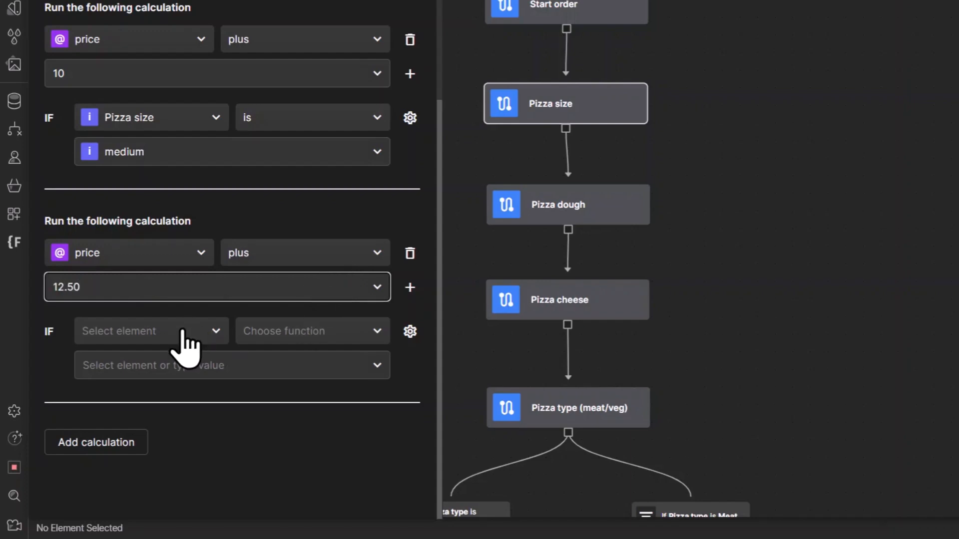
Step: Make the 12.50 calculation conditional on the Pizza size radio group being large
click(181, 331)
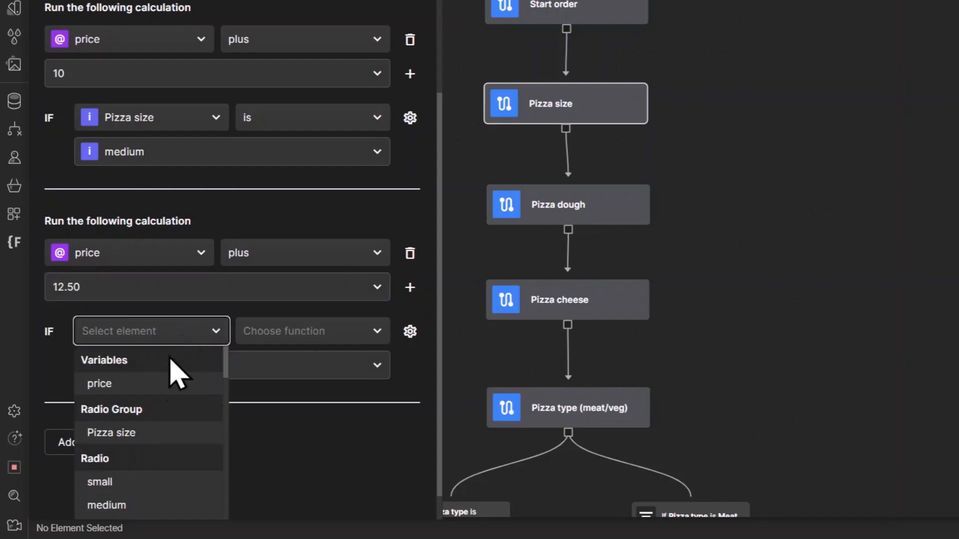
click(134, 433)
click(374, 332)
click(295, 359)
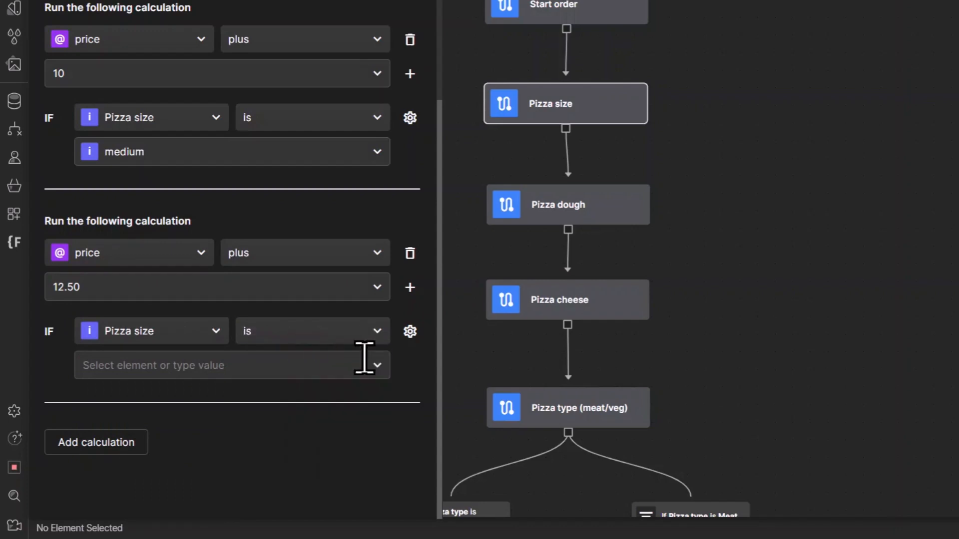
click(372, 366)
scroll(210, 464, down, 2)
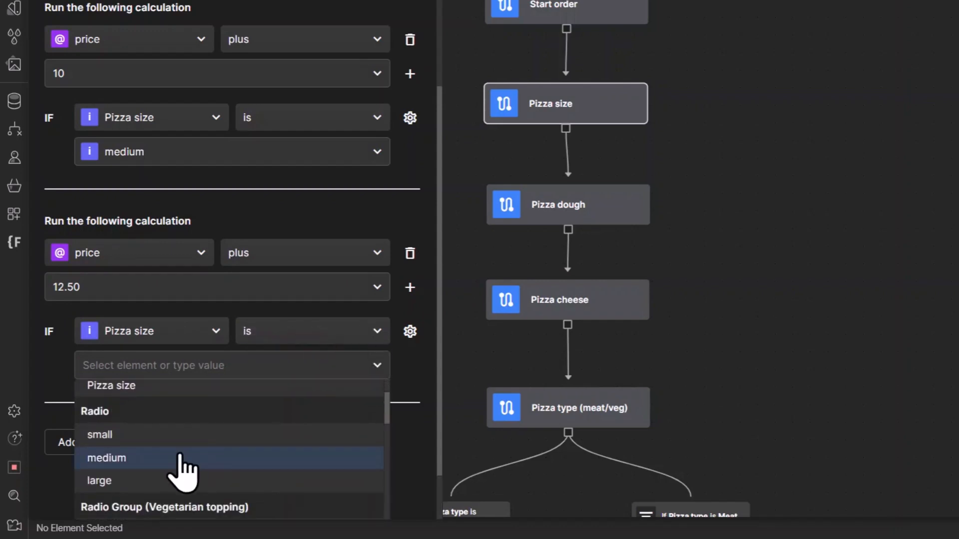
click(141, 482)
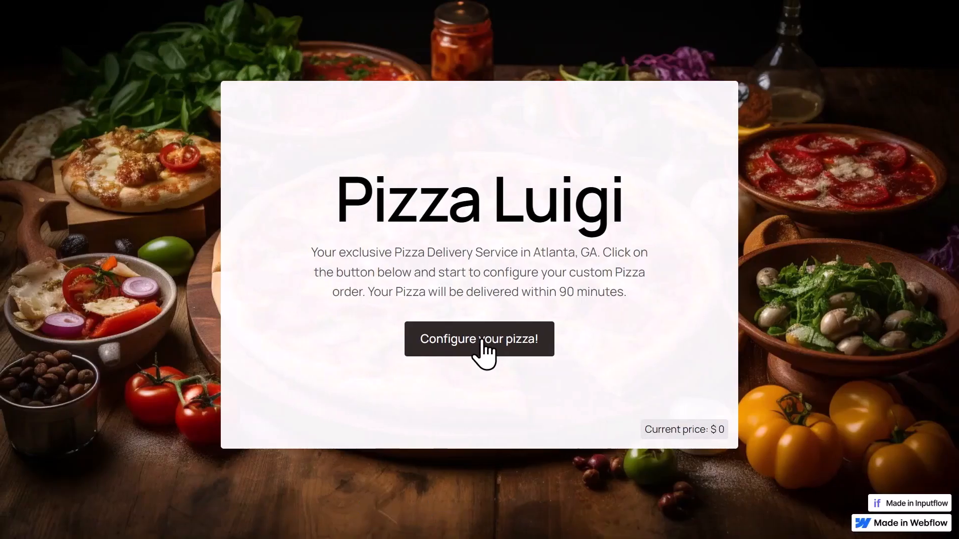
Step: Test the live Pizza Luigi form by choosing the small, medium and large sizes in turn, and continue to the dough step
click(481, 341)
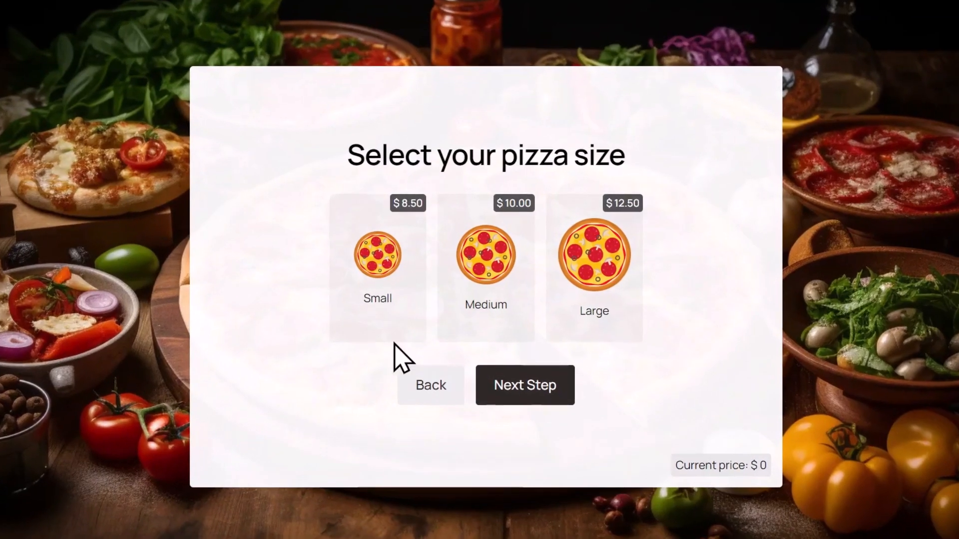
click(380, 293)
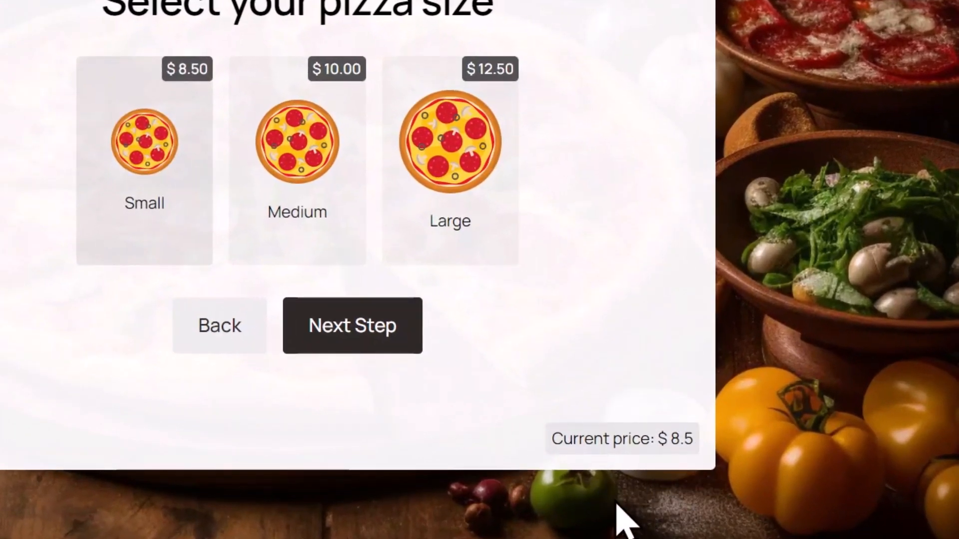
click(343, 202)
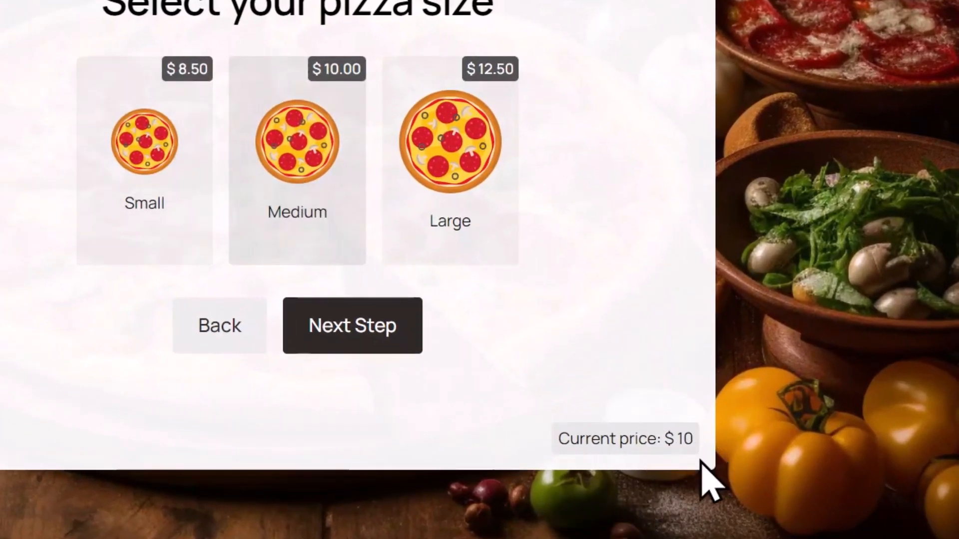
click(479, 165)
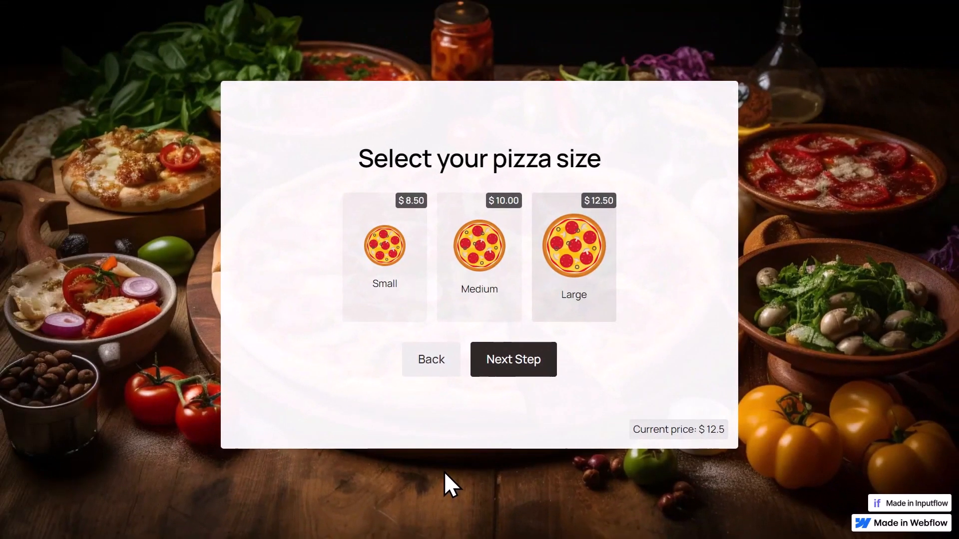
click(499, 375)
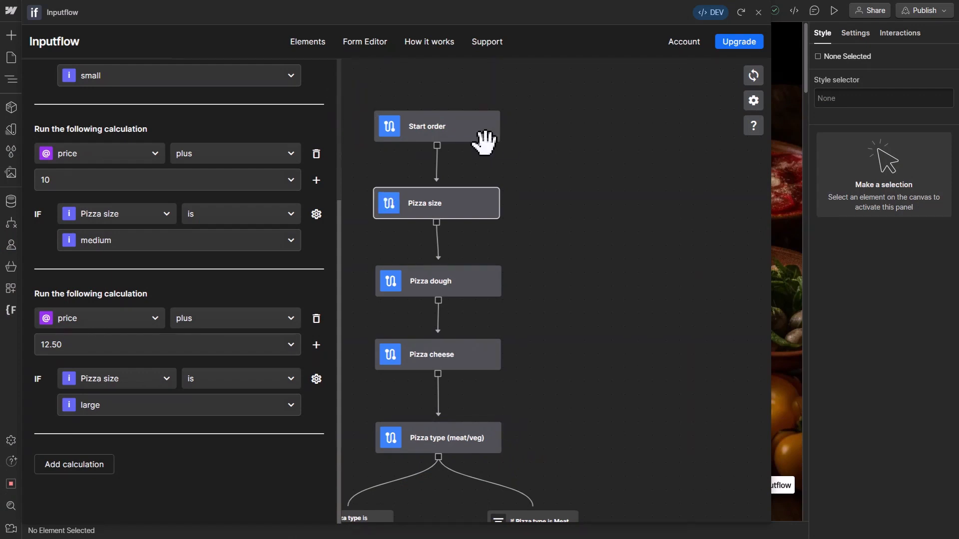
Step: Close the Pizza size step's settings and create a new calculation for the Pizza dough step
scroll(269, 248, up, 3)
scroll(270, 248, up, 1)
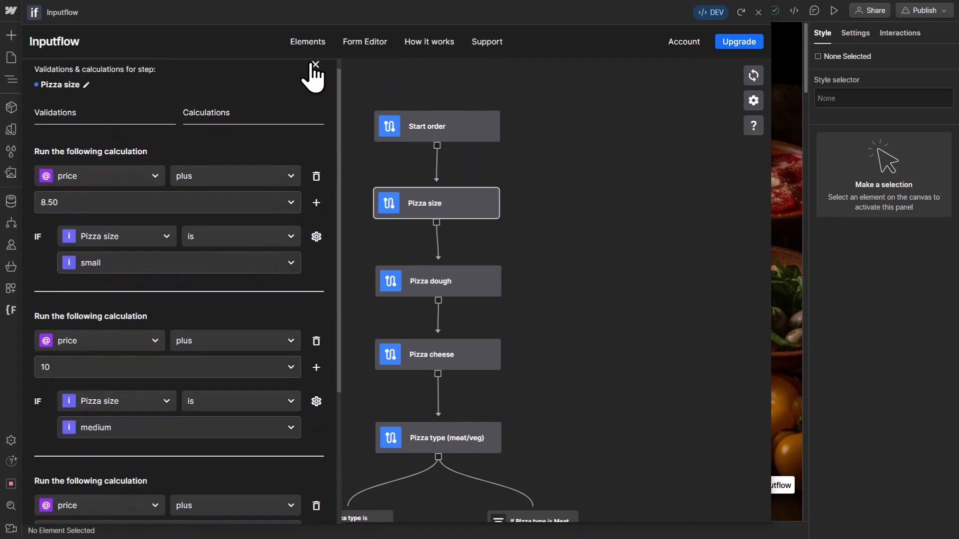
click(315, 65)
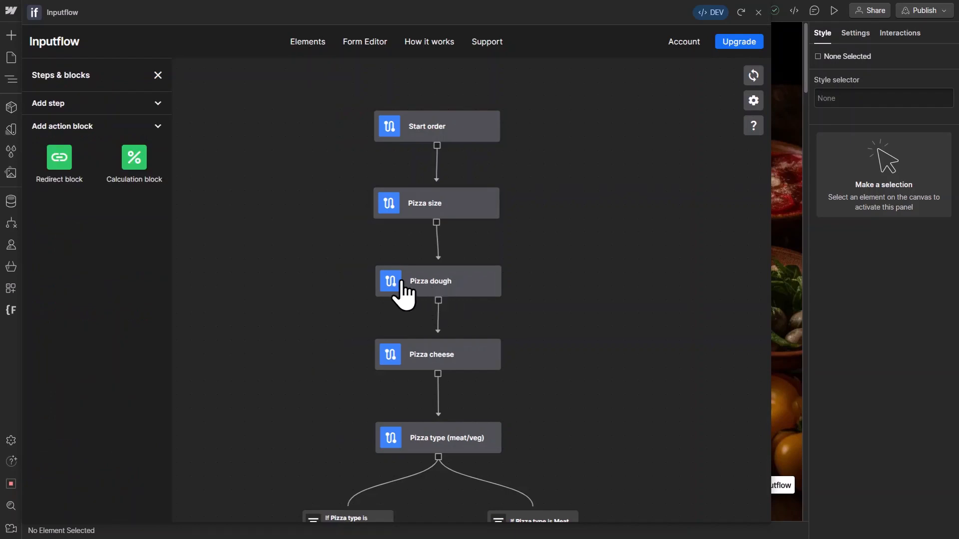
click(447, 284)
click(217, 140)
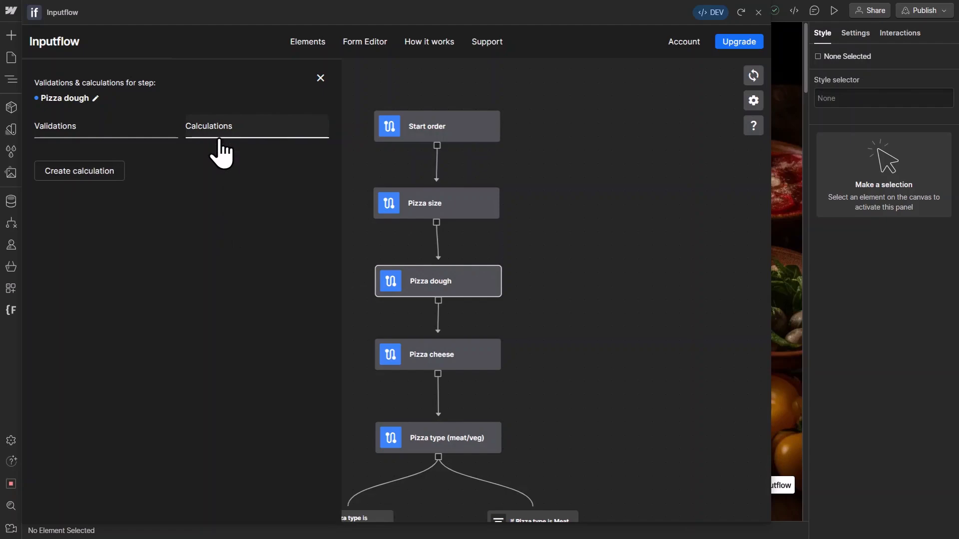
click(85, 172)
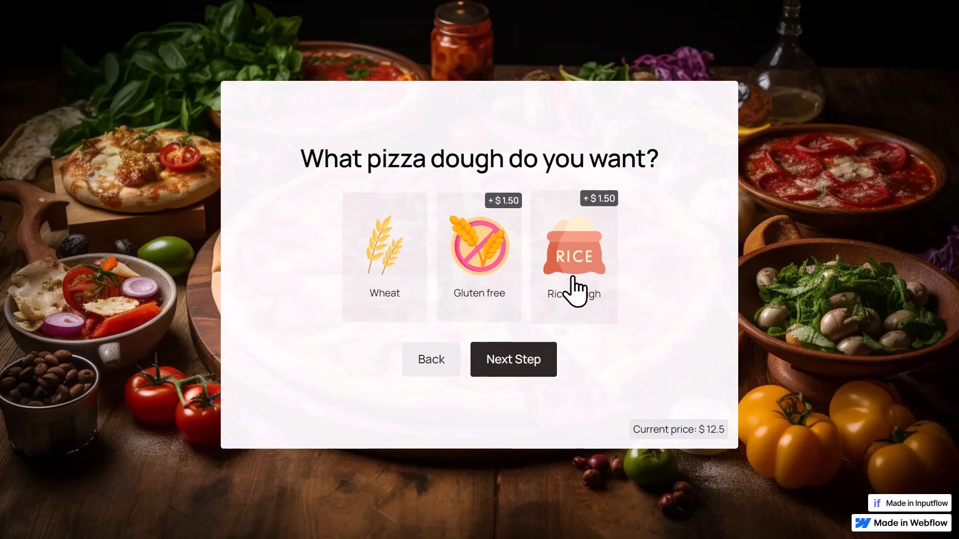
Step: Return to the Inputflow form editor and set the Pizza dough calculation to price plus 1.50
key(ctrl+Tab)
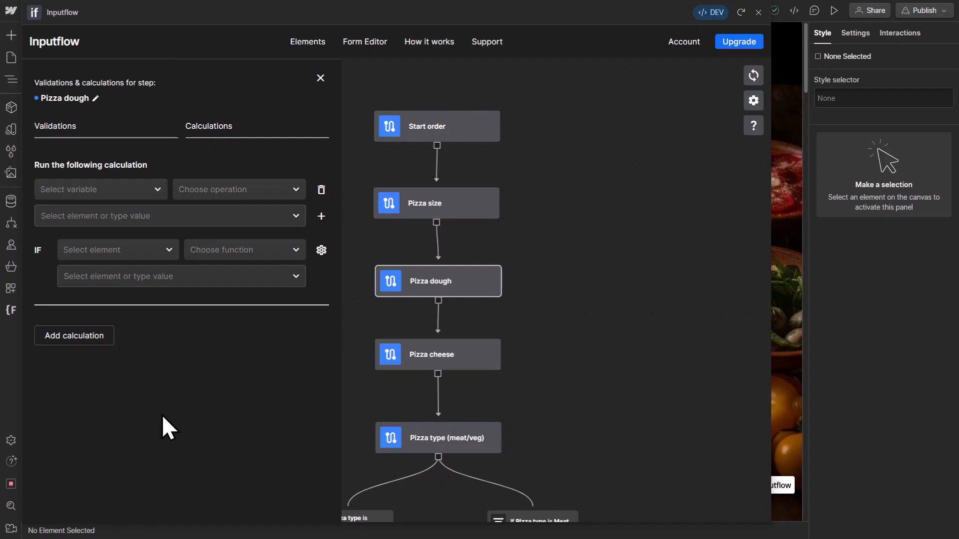
click(140, 189)
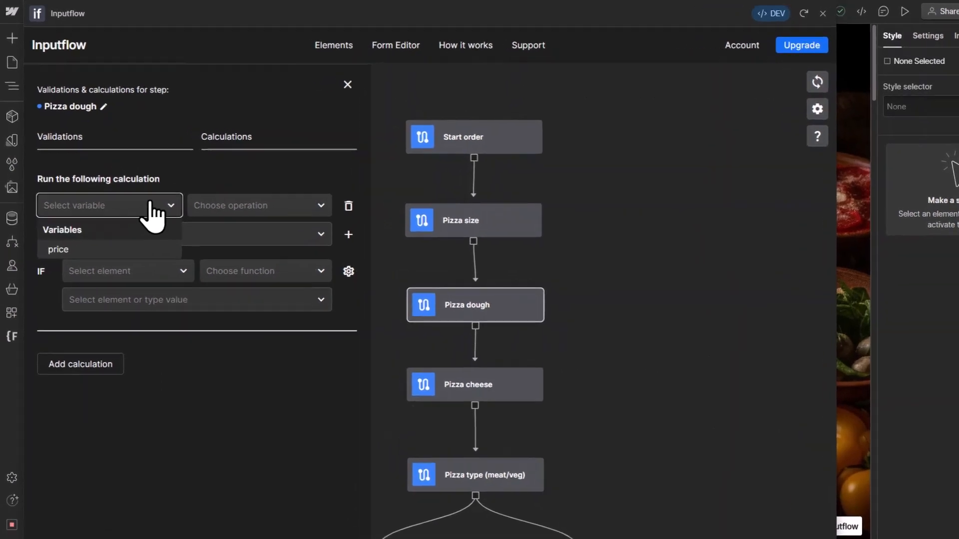
click(91, 235)
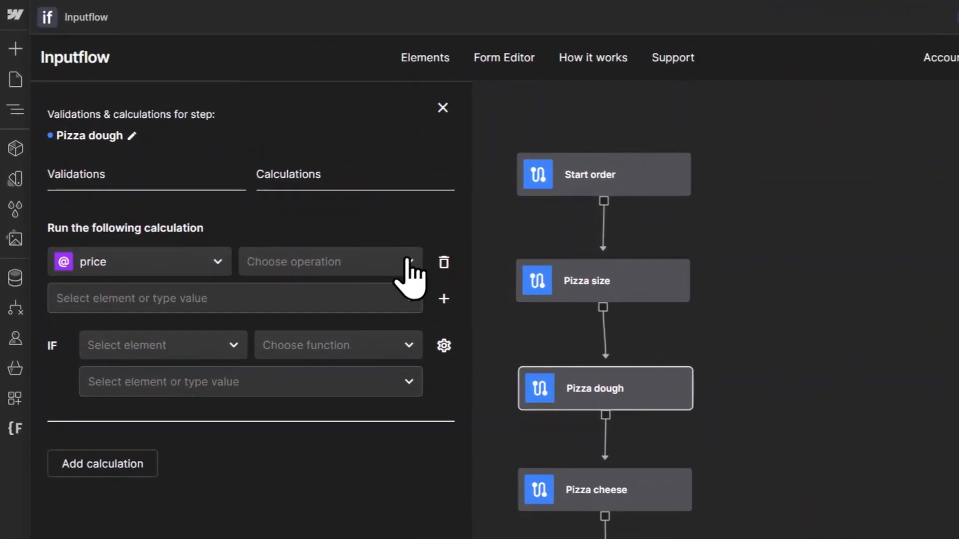
click(410, 265)
click(346, 286)
click(304, 299)
text(1.50)
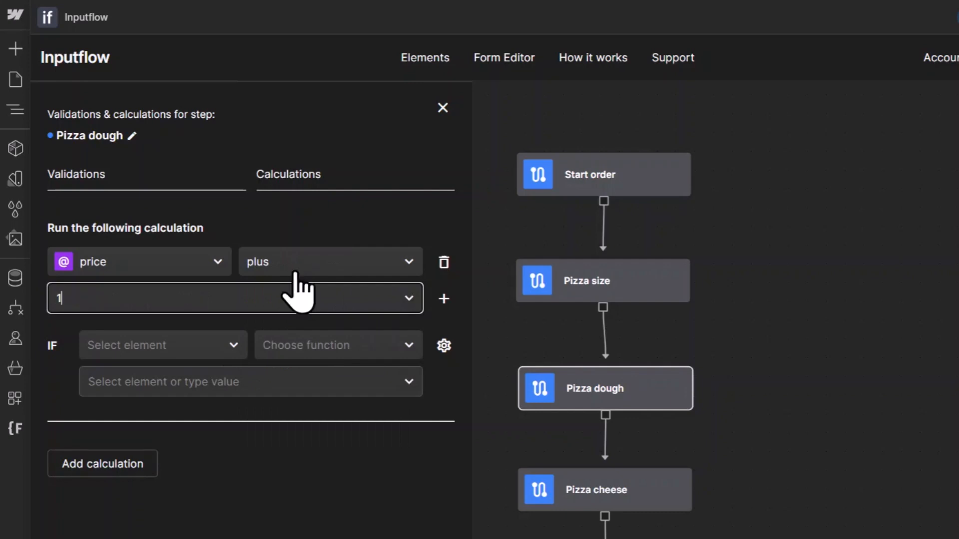
Step: Make the 1.50 calculation conditional on the Pizza dough radio group being Gluten free
click(142, 347)
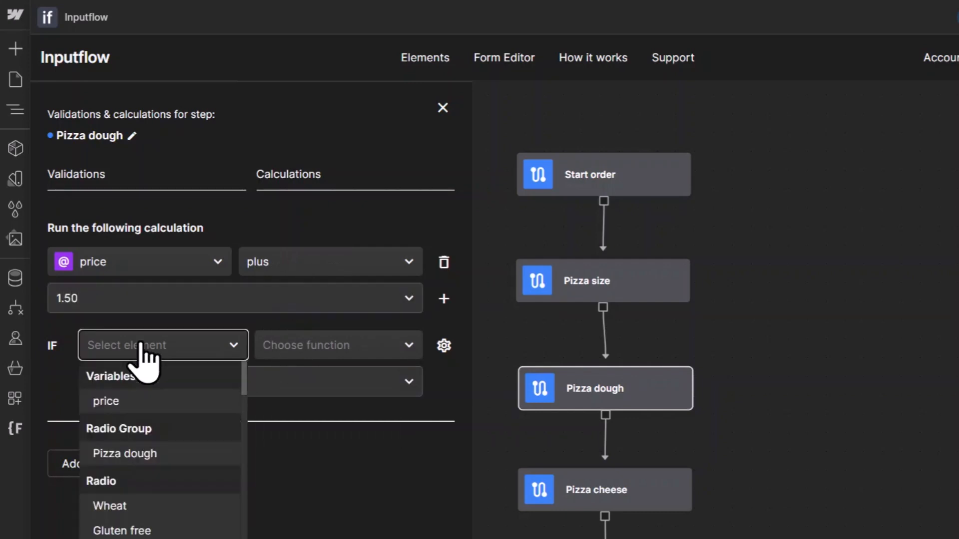
click(159, 454)
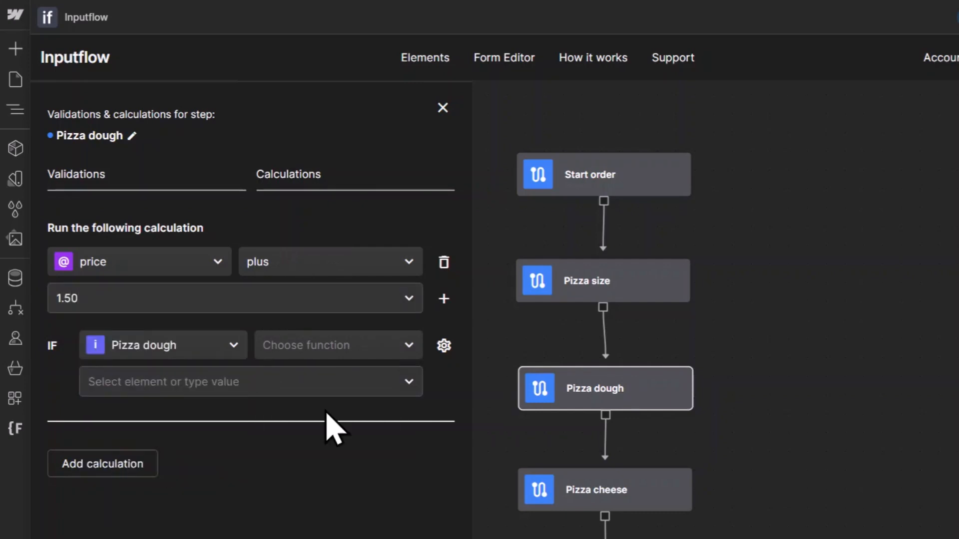
click(414, 350)
click(417, 374)
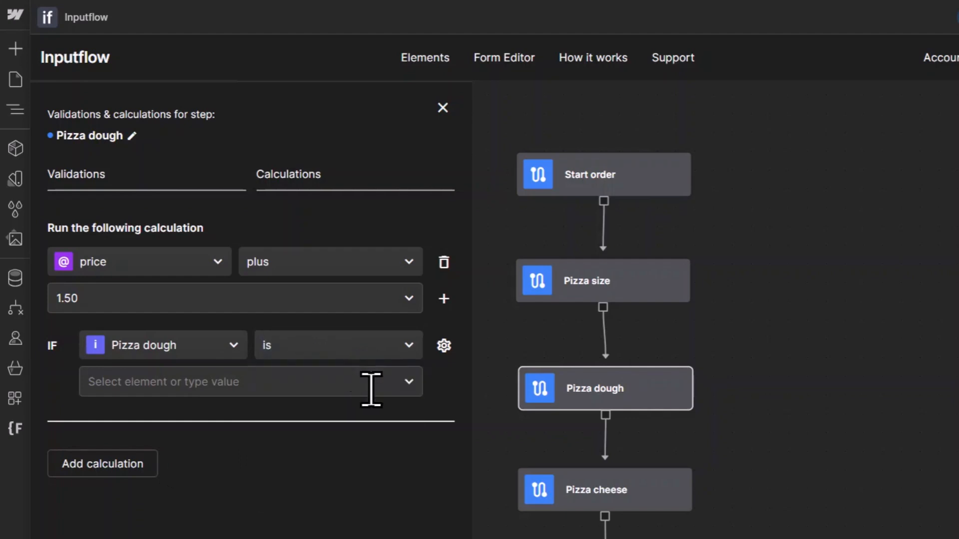
click(413, 392)
click(150, 538)
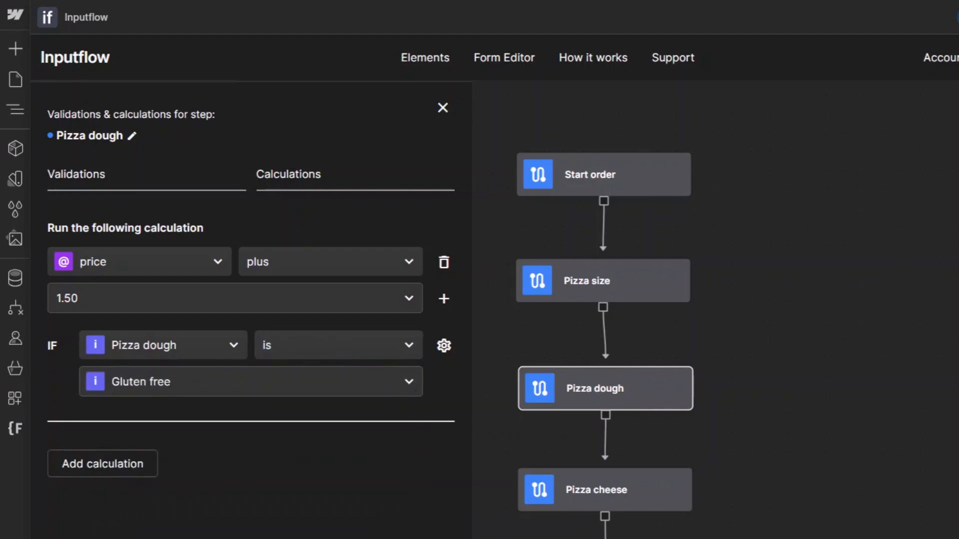
Step: Add an OR condition to the 1.50 calculation so it also runs when Pizza dough is Rice dough
click(444, 346)
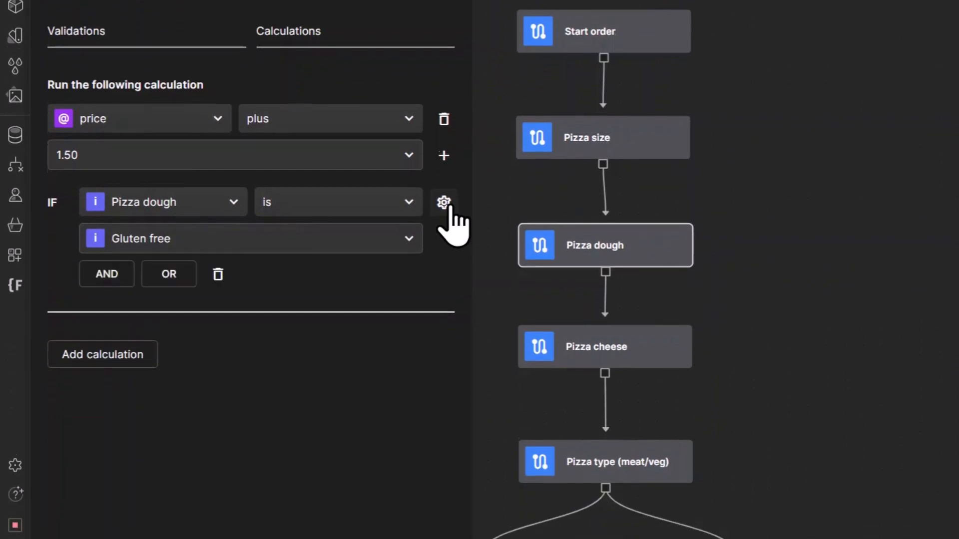
click(169, 273)
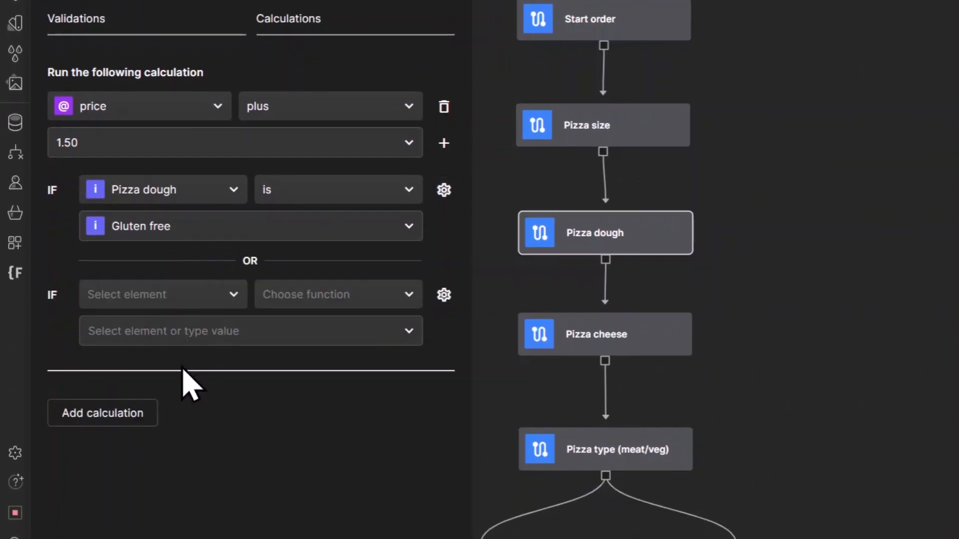
click(222, 295)
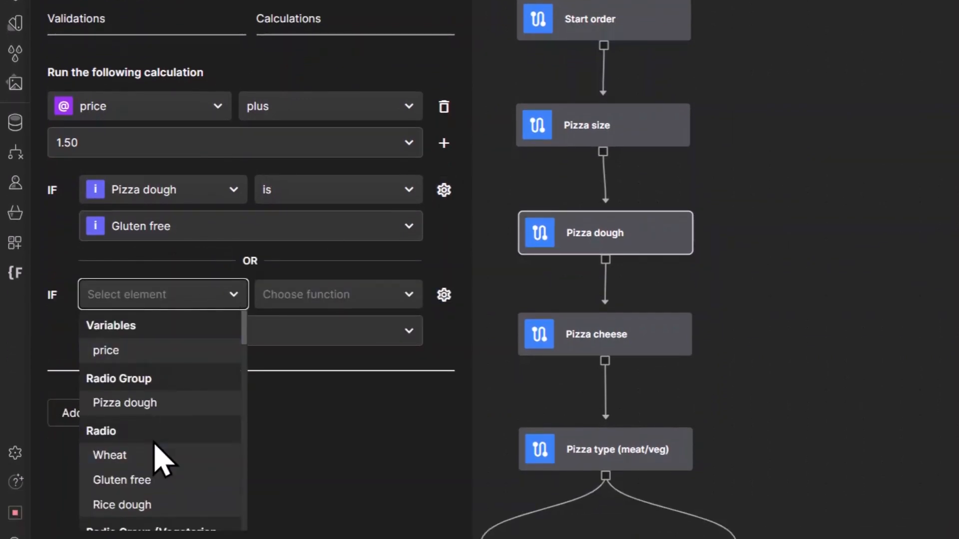
click(152, 404)
click(388, 302)
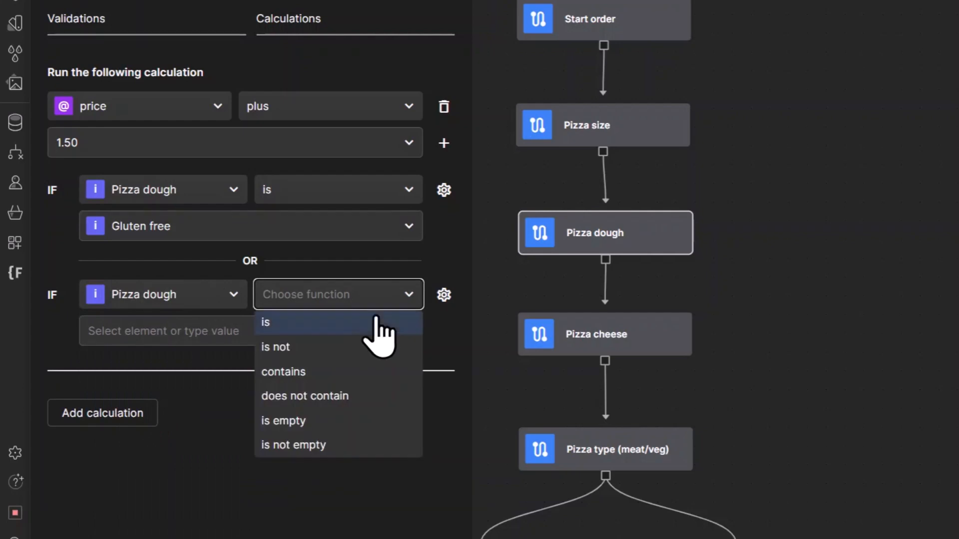
click(329, 324)
click(407, 332)
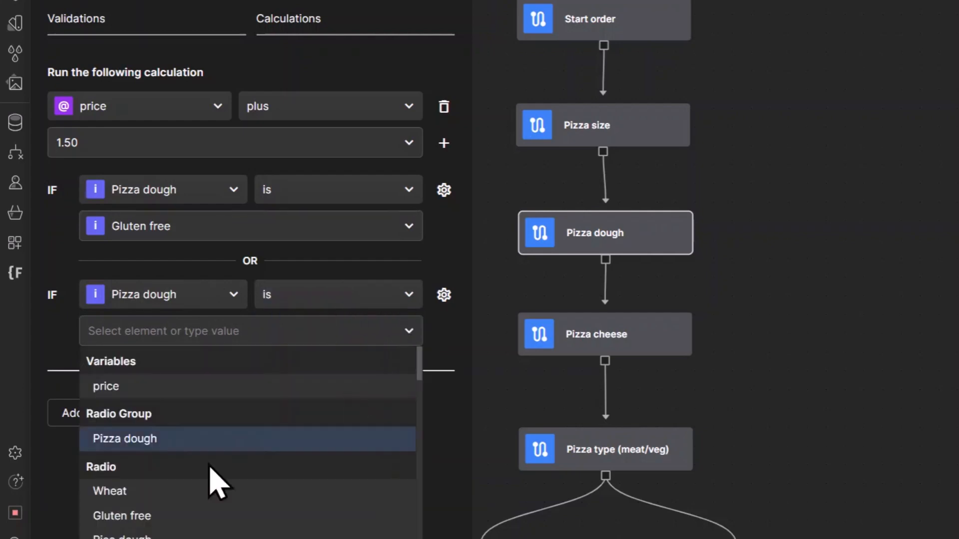
click(133, 535)
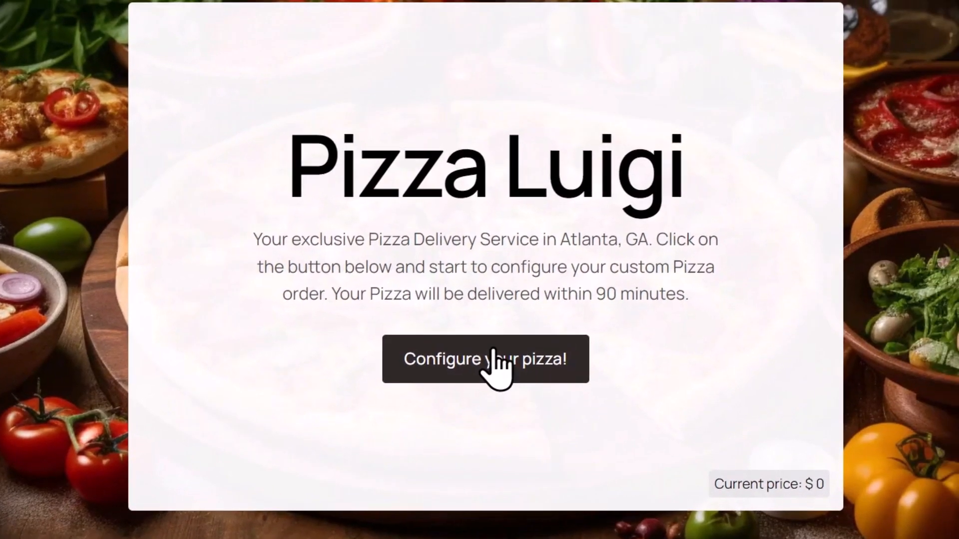
Step: Start an order in the live Pizza Luigi form, try the medium and small sizes, choose Medium and continue to the dough step
click(495, 359)
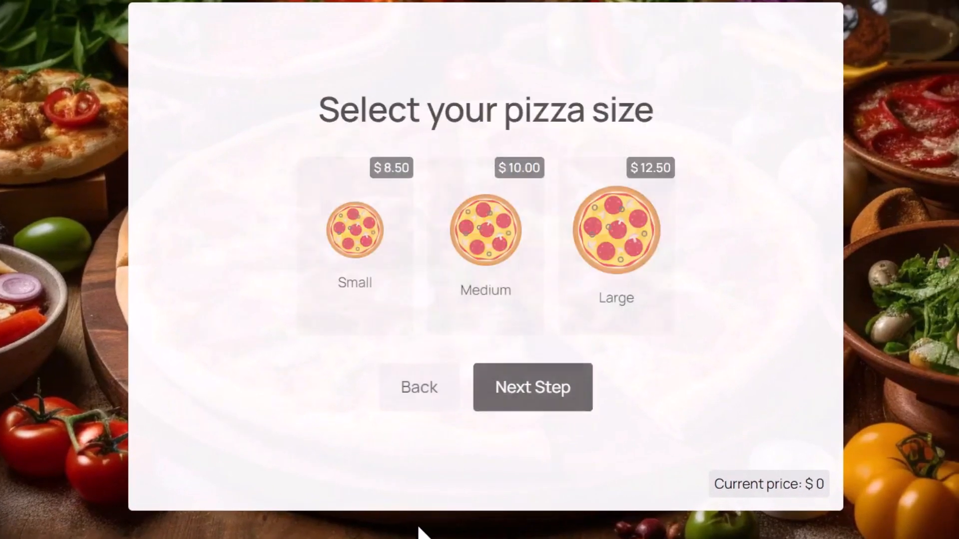
click(495, 264)
click(369, 280)
click(479, 259)
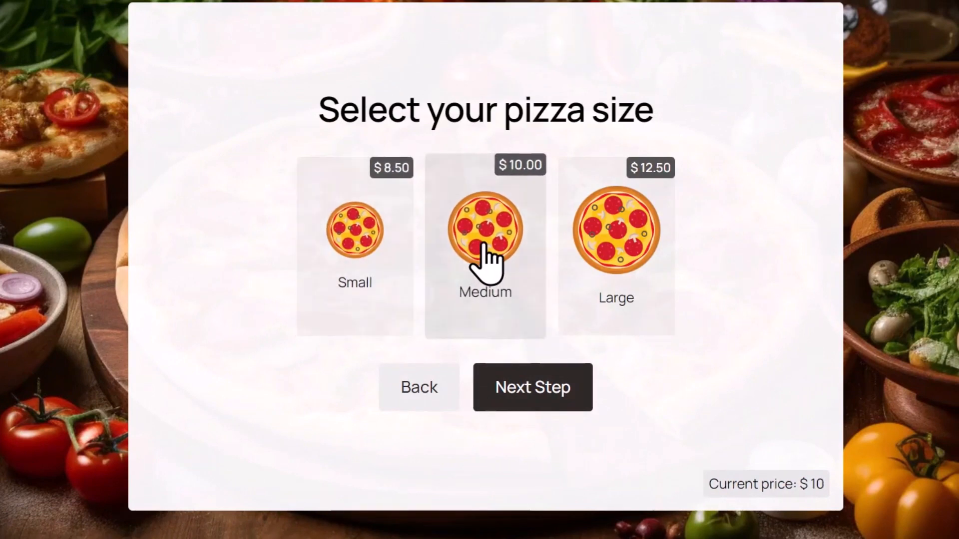
click(520, 394)
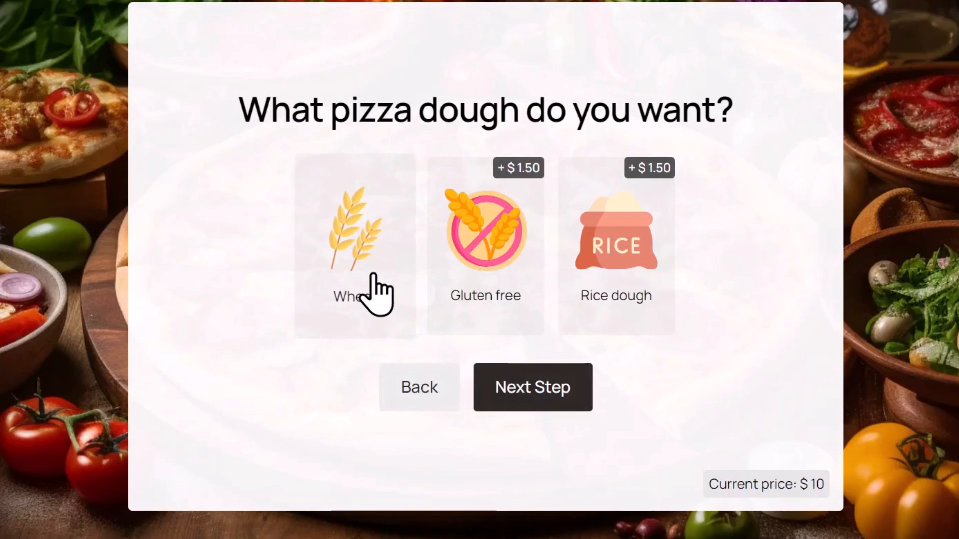
Step: Test the dough price calculation by choosing Wheat, Gluten free and Rice dough in turn
click(373, 276)
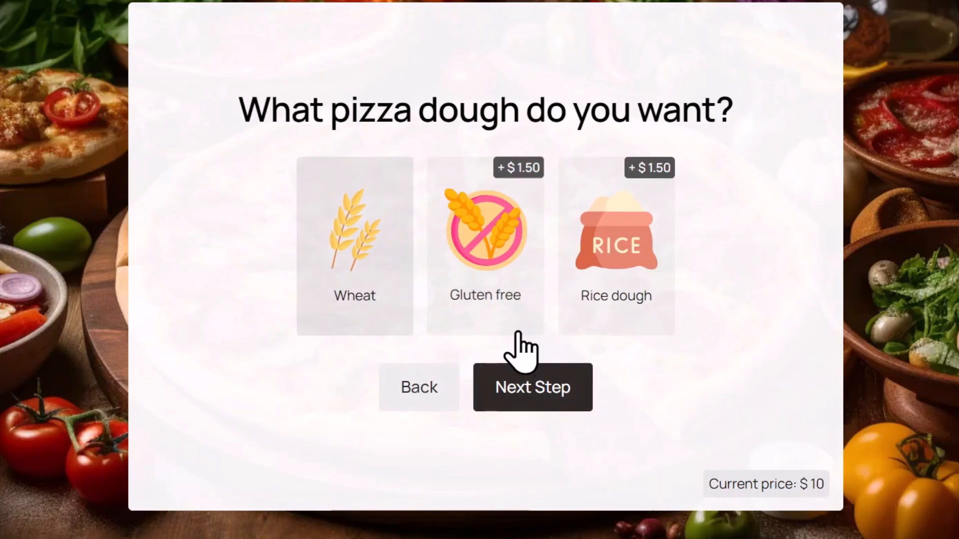
click(503, 322)
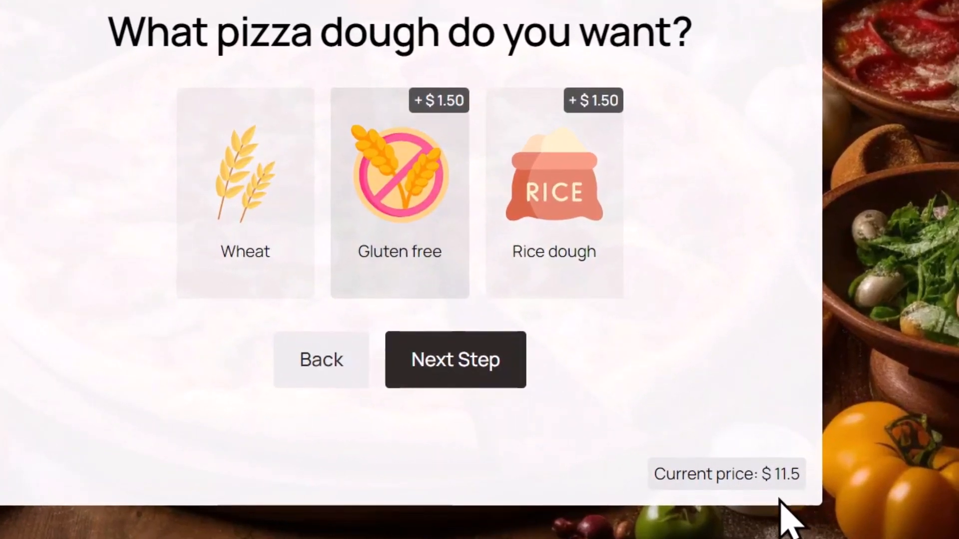
click(563, 262)
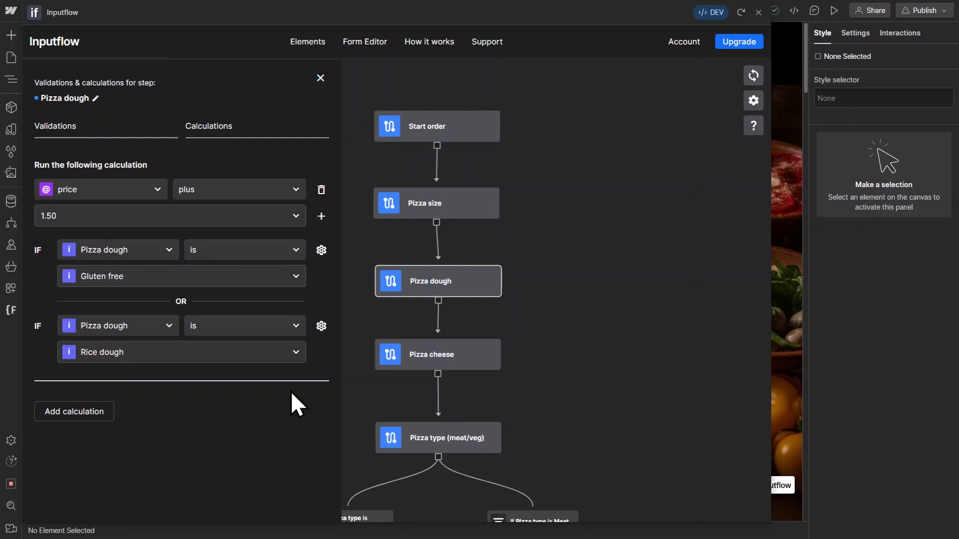
Step: Return to the Inputflow form editor, create a calculation for the Pizza cheese step and remove its condition
click(320, 78)
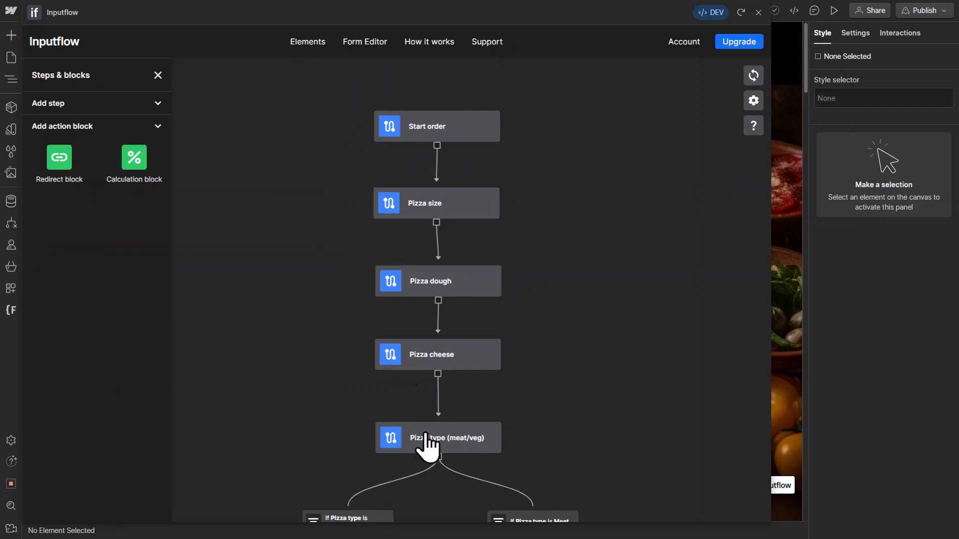
click(451, 358)
click(205, 130)
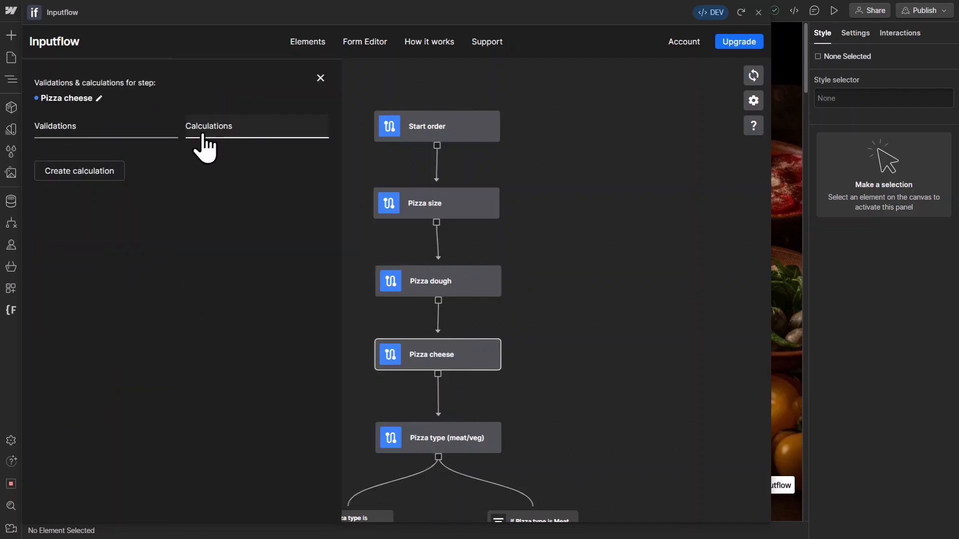
click(80, 173)
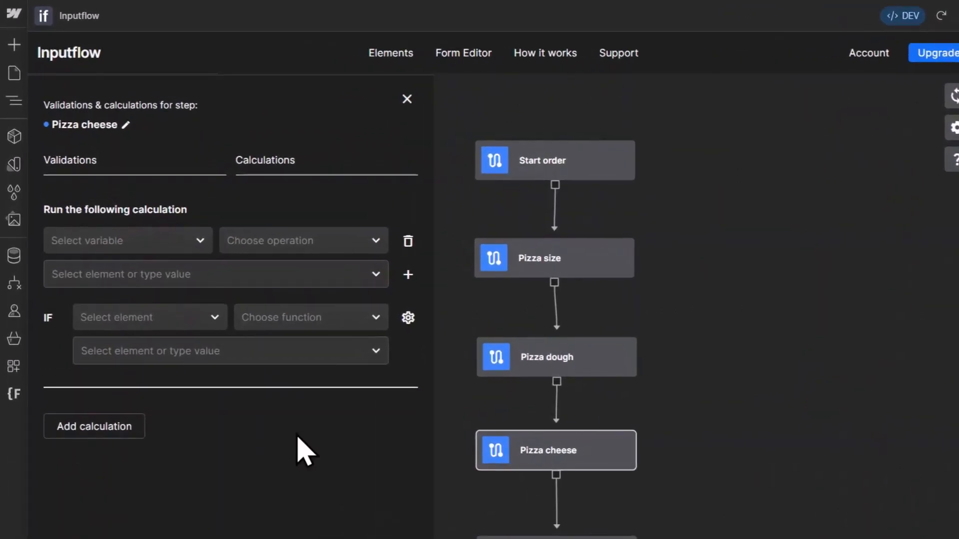
click(408, 317)
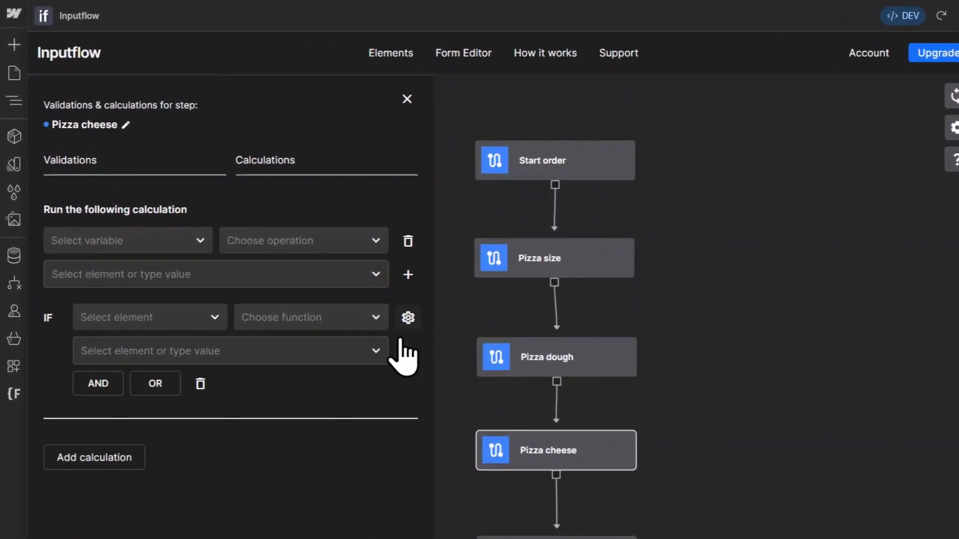
click(200, 384)
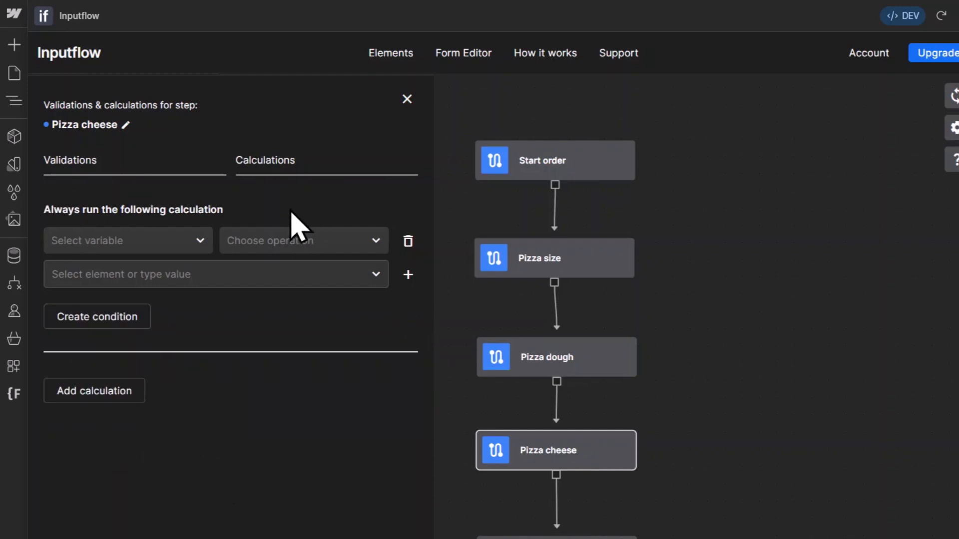
Step: Set the Pizza cheese calculation to price plus the Tip amount radio group
click(184, 242)
click(120, 292)
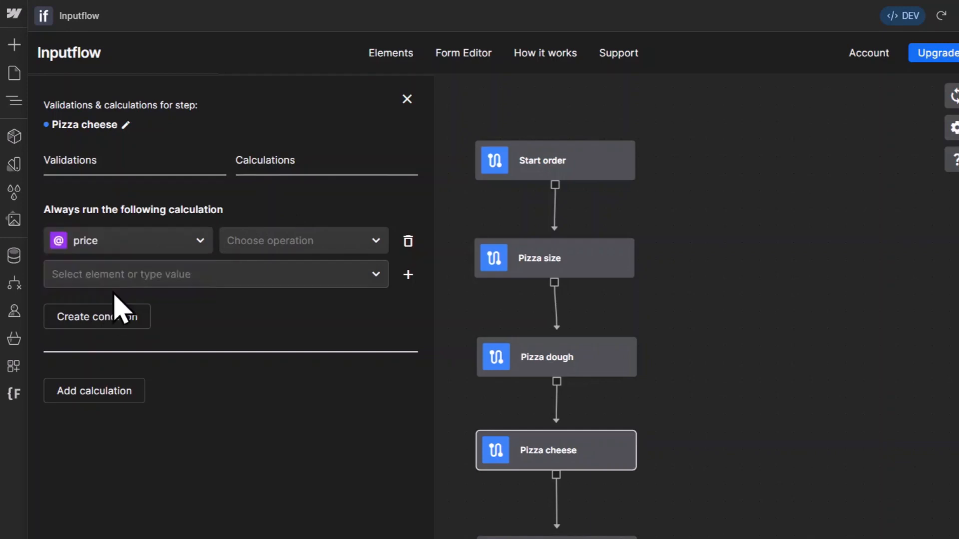
click(343, 245)
click(324, 267)
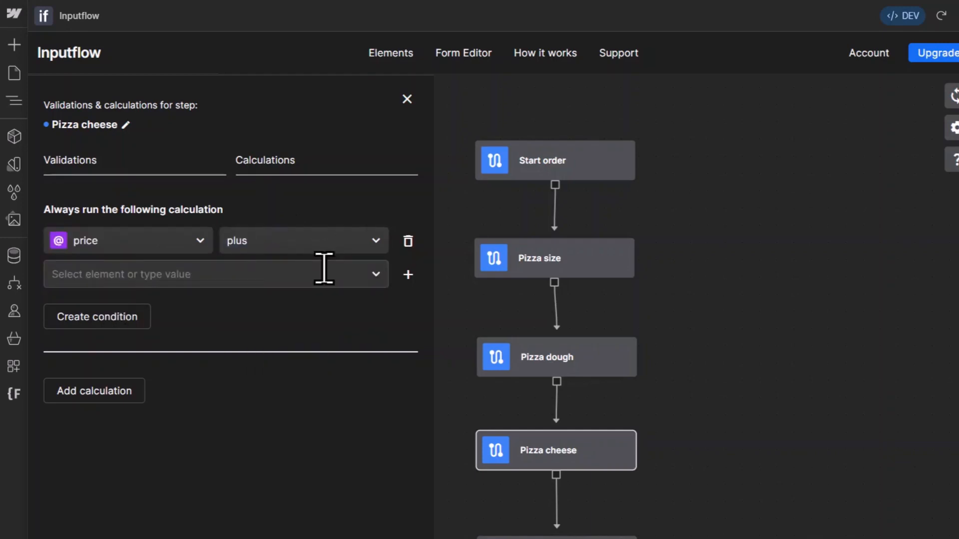
click(370, 273)
scroll(202, 394, down, 10)
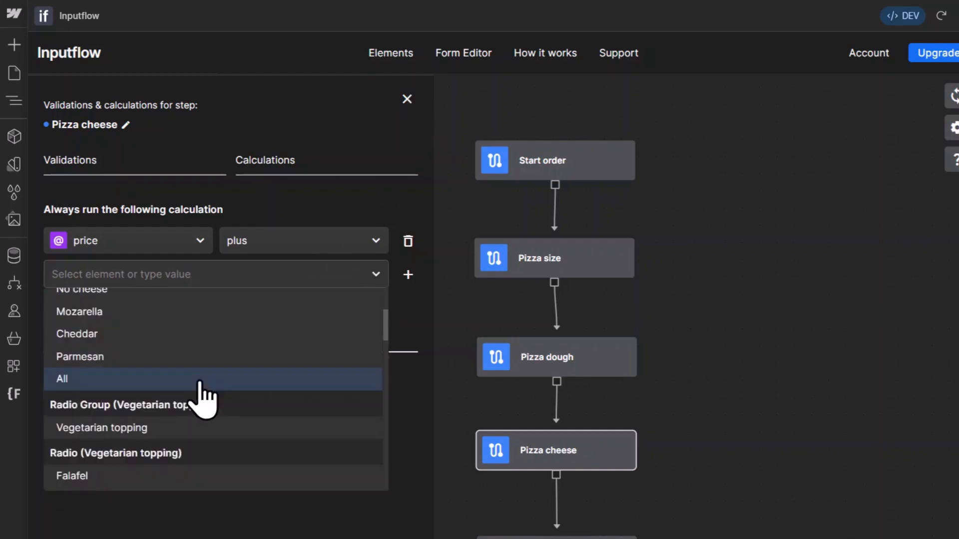
scroll(200, 395, down, 10)
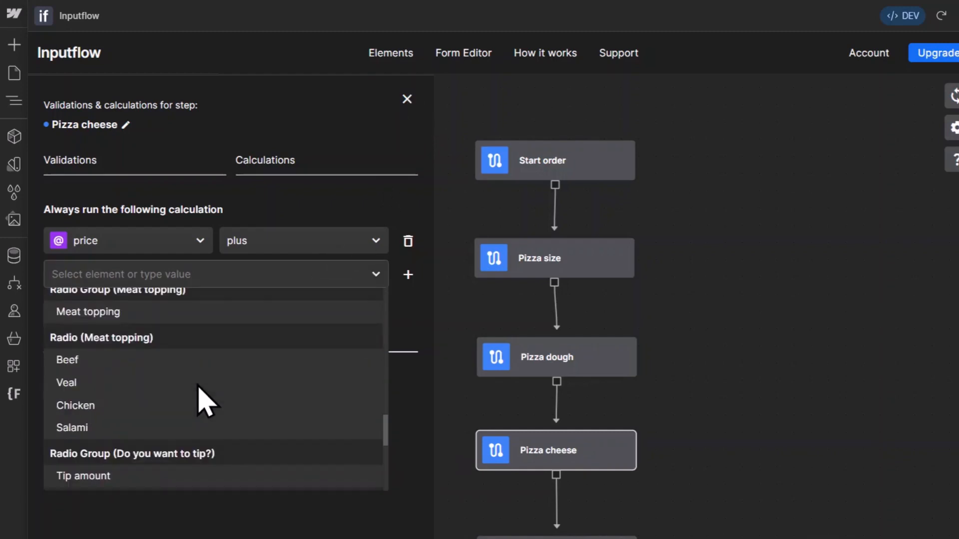
click(124, 320)
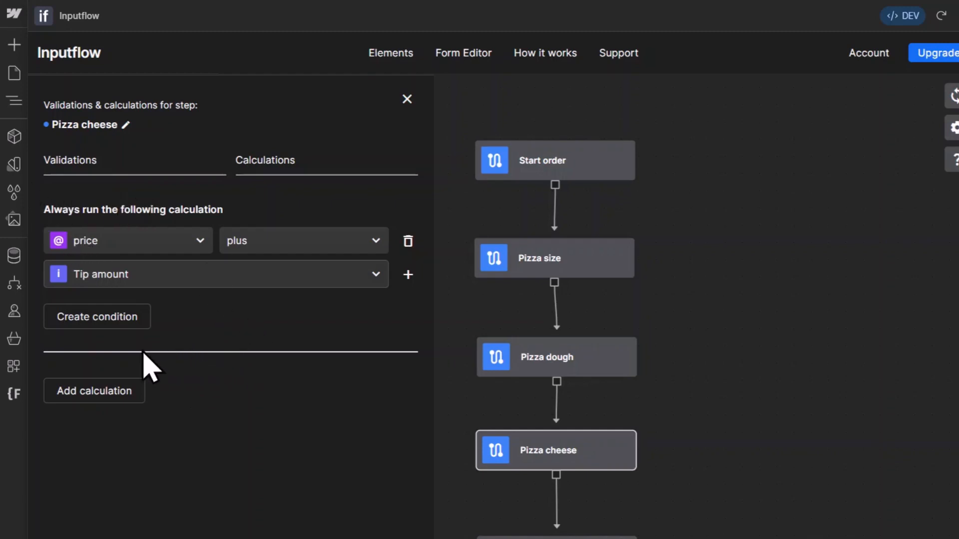
Step: Add a blank condition to the Pizza cheese calculation and delete the whole calculation
click(101, 319)
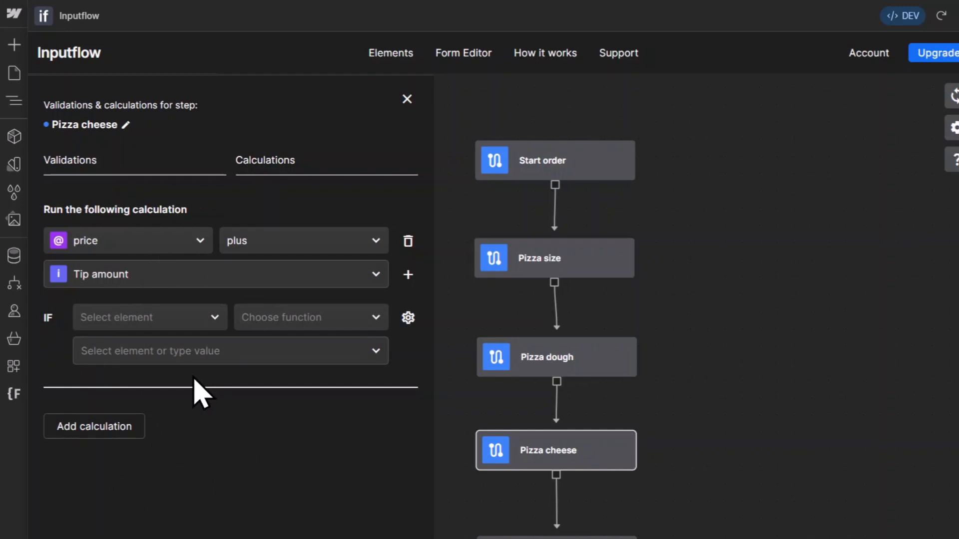
click(408, 242)
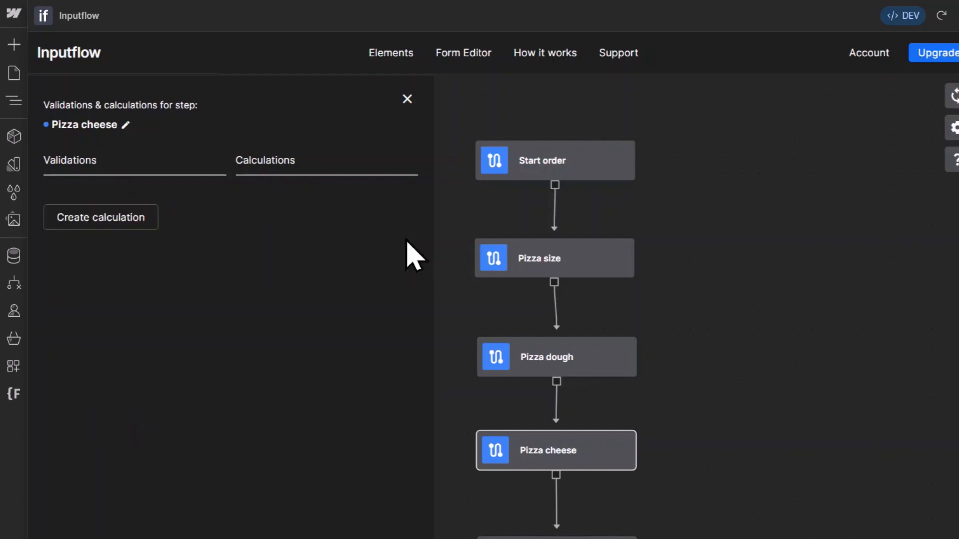
Step: Open the Pizza dough step's calculation and look through the operations available for the price variable
click(657, 428)
click(539, 356)
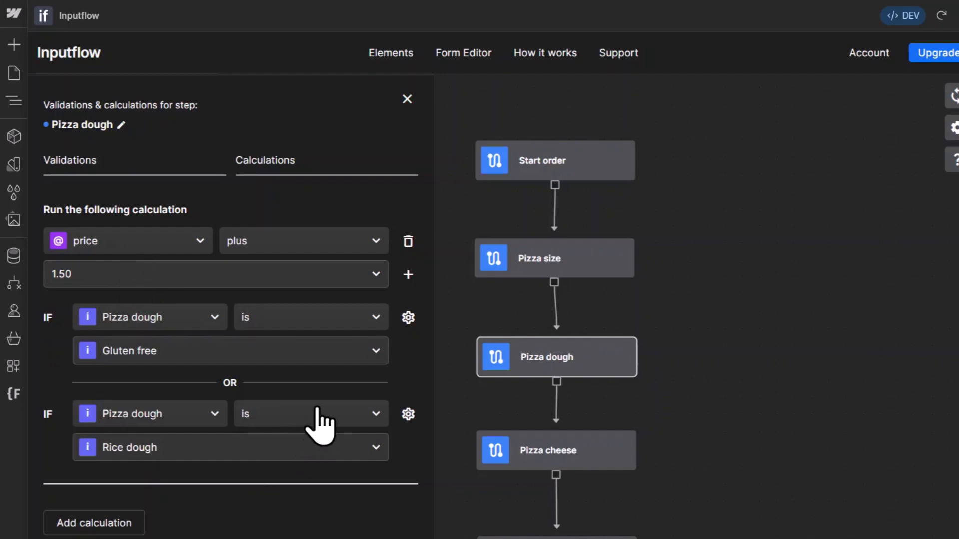
click(375, 241)
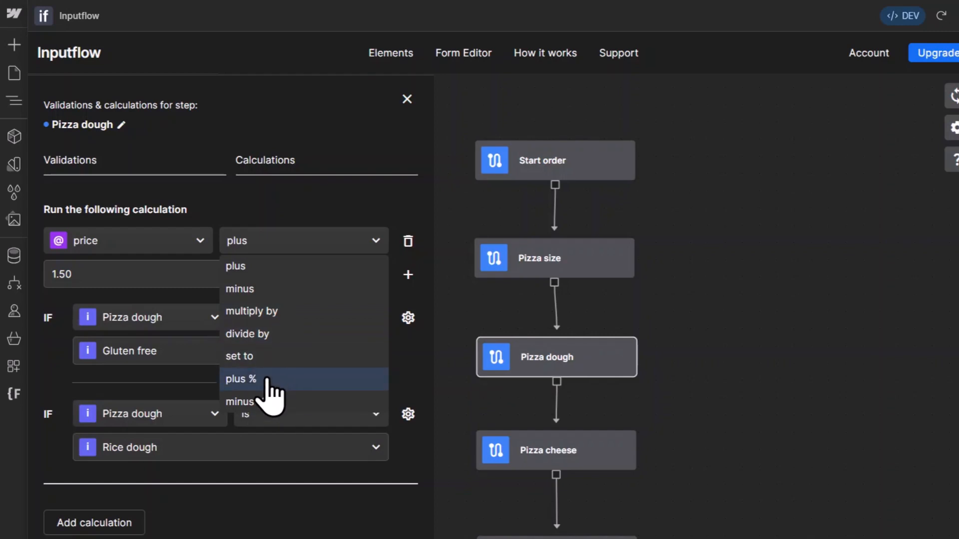
click(314, 198)
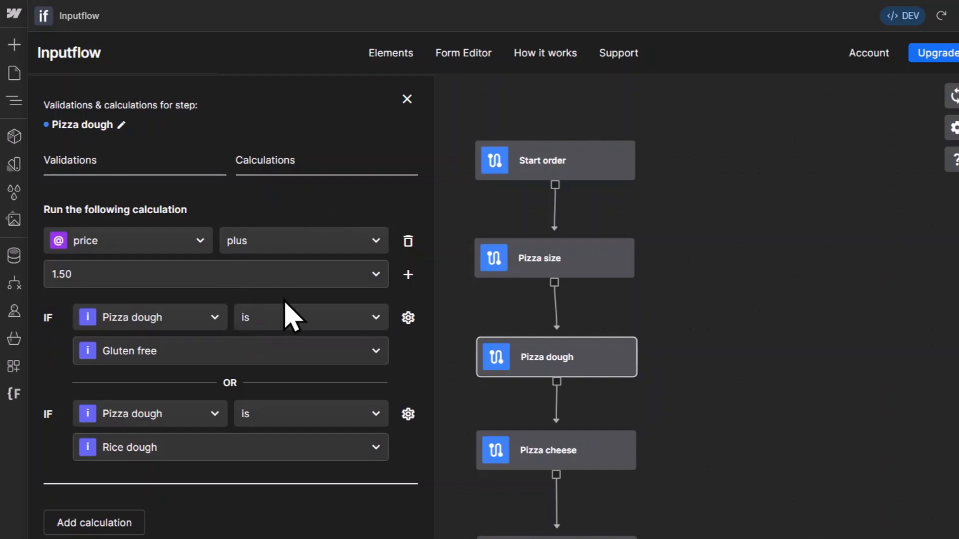
Step: Try Tip amount as the added value in the Pizza dough calculation, and restore the value to 1.50
click(378, 279)
scroll(197, 396, down, 6)
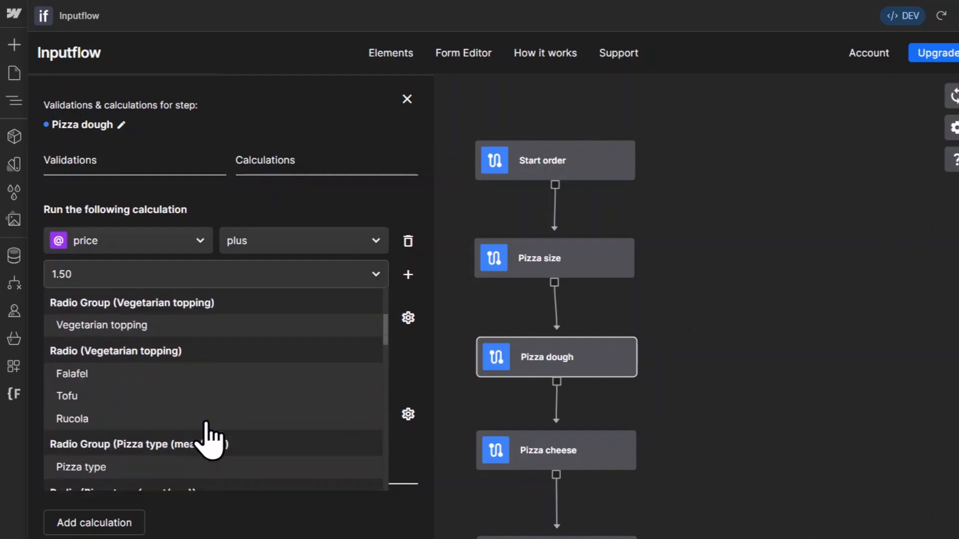
scroll(194, 429, down, 8)
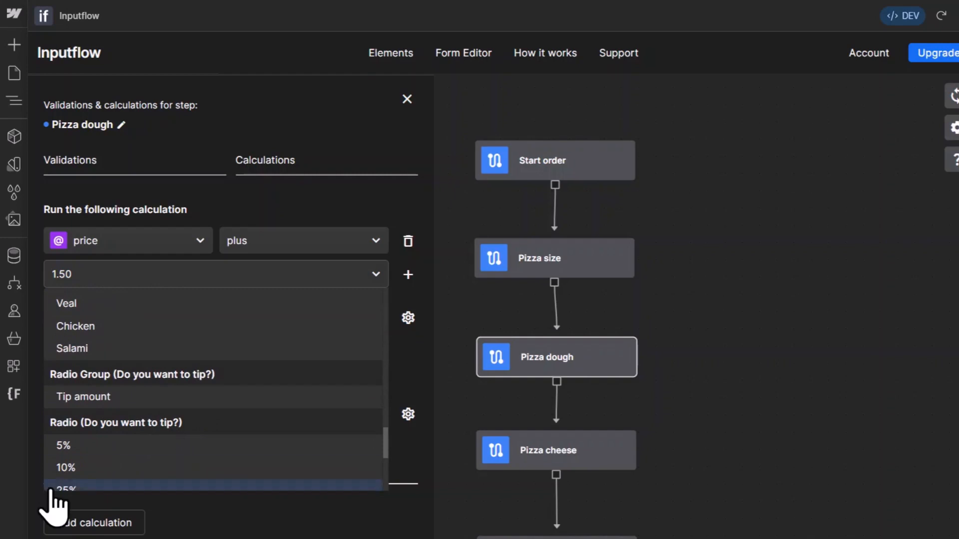
click(106, 400)
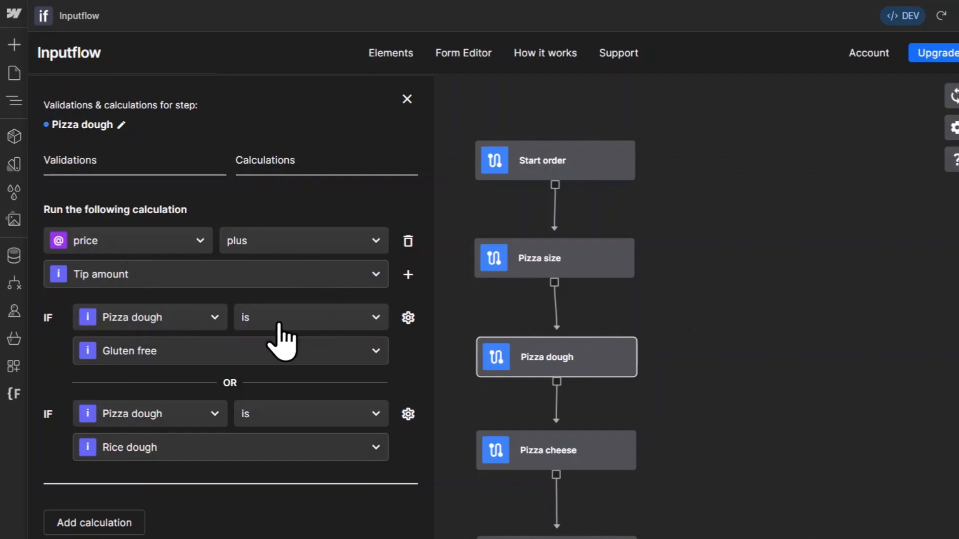
click(325, 272)
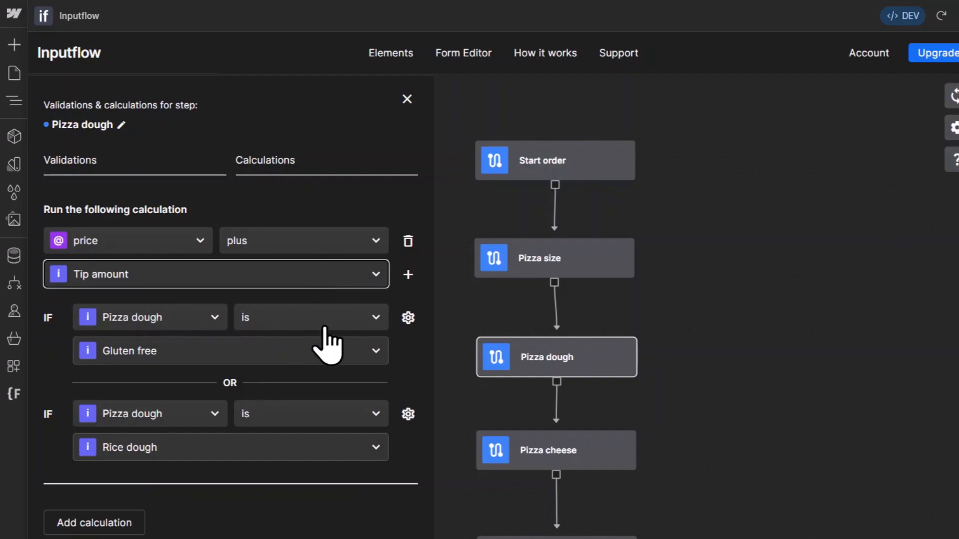
key(BackSpace)
text(1.50)
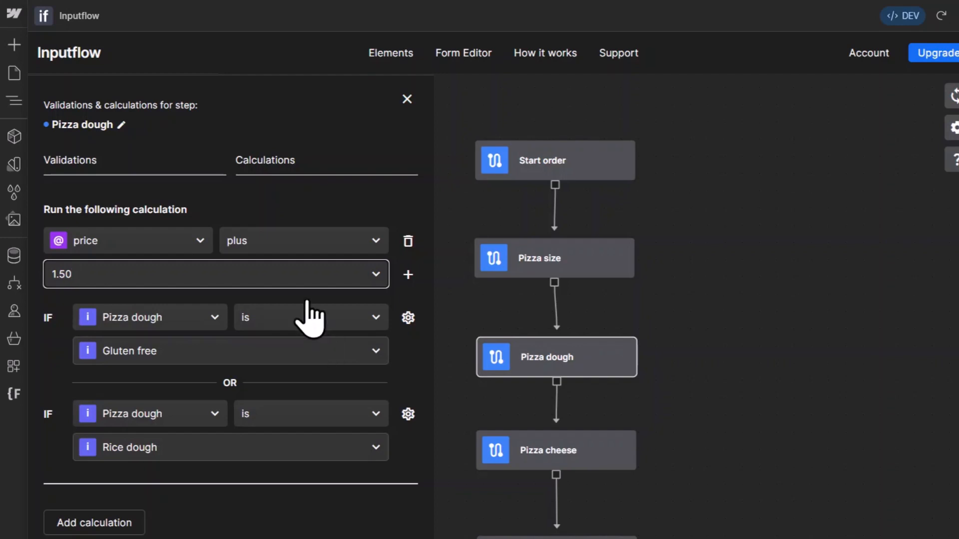
click(310, 527)
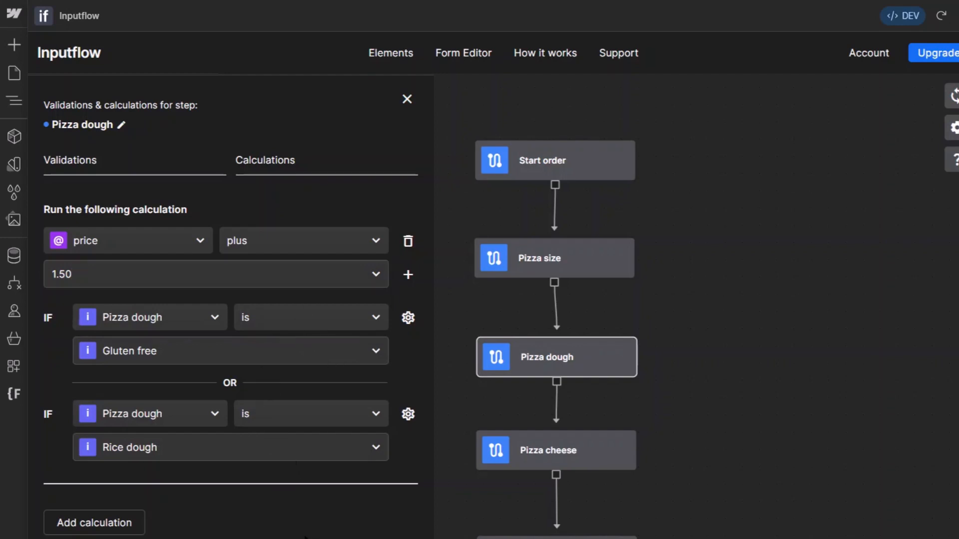
Step: Review the form flow from Start order to Do you want to tip?, inspecting the Pizza type and Pizza dough step settings
click(407, 99)
scroll(477, 467, down, 4)
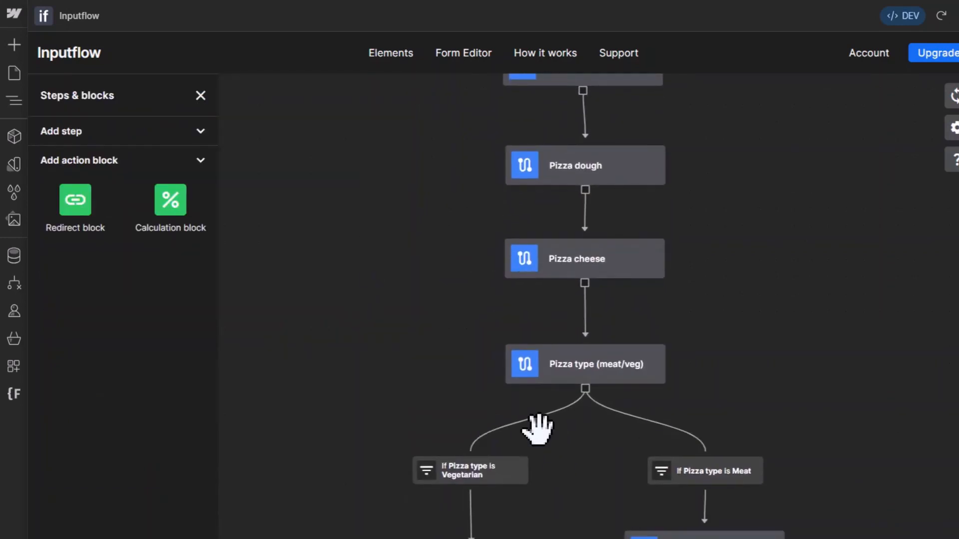
scroll(430, 427, down, 3)
drag(549, 516, 529, 304)
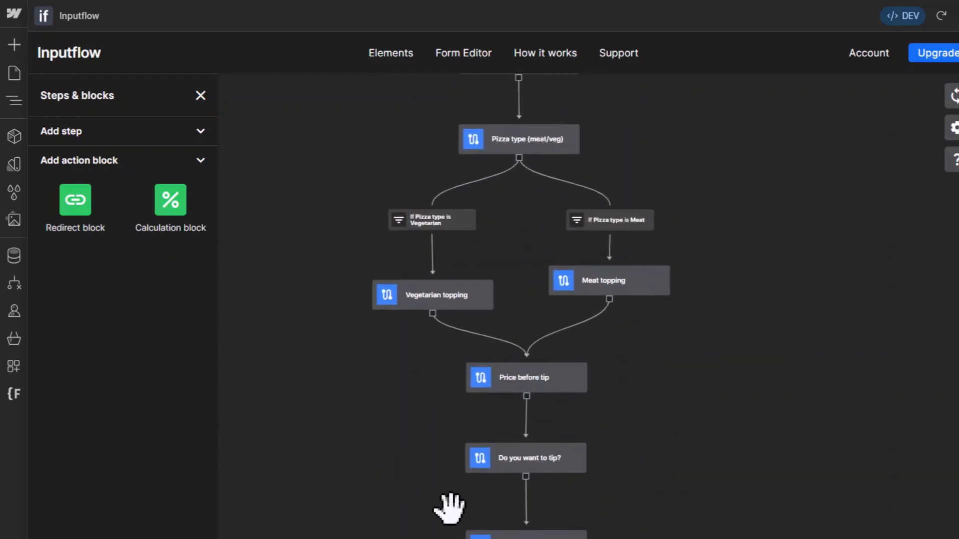
drag(447, 510, 446, 538)
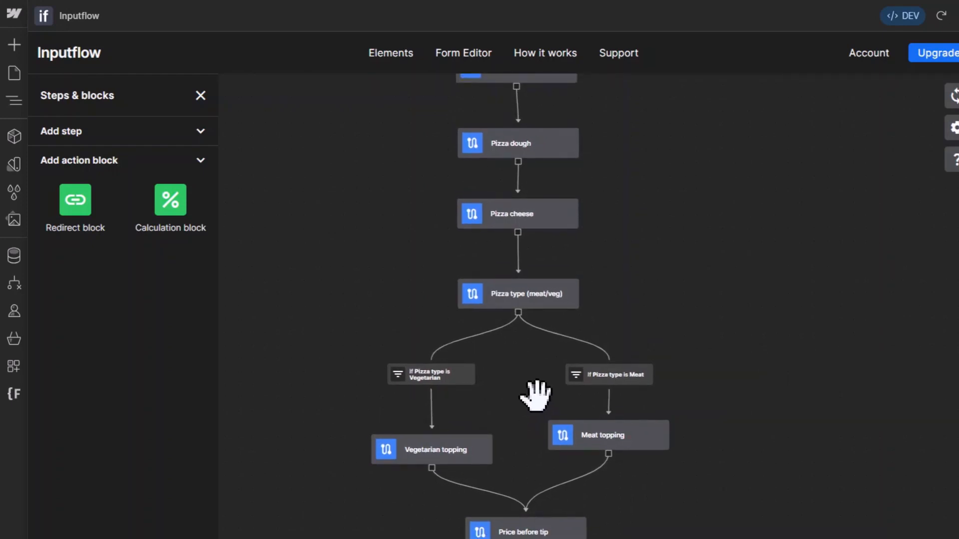
click(538, 296)
click(407, 99)
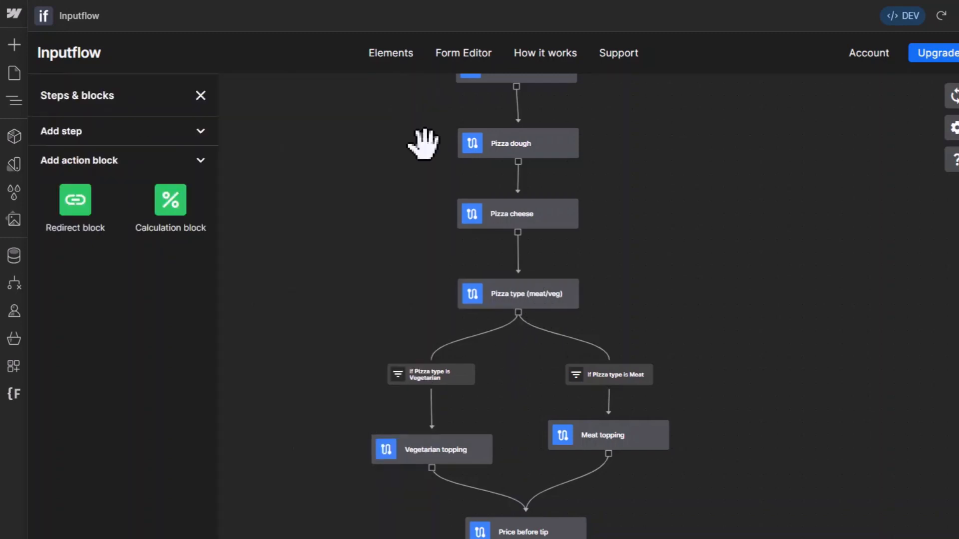
drag(423, 145, 421, 342)
click(514, 345)
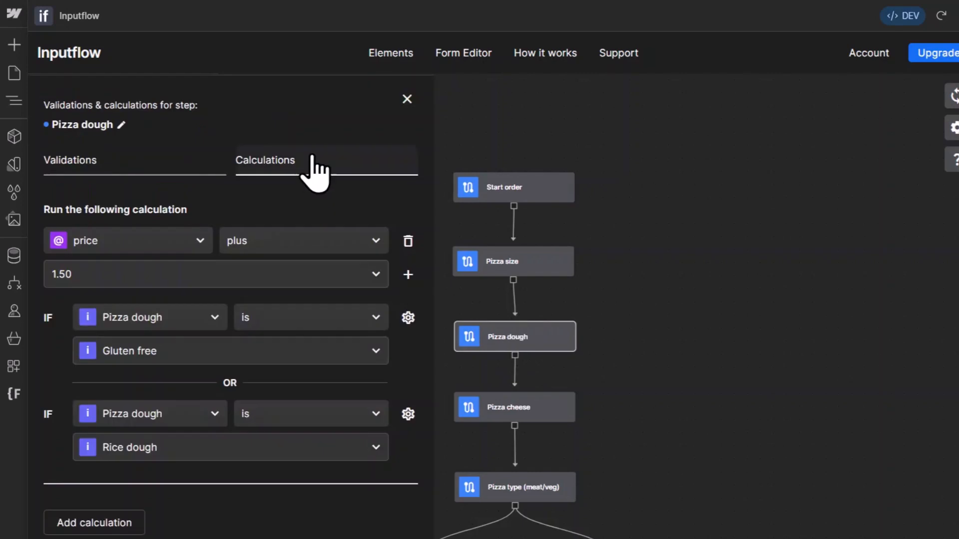
click(407, 99)
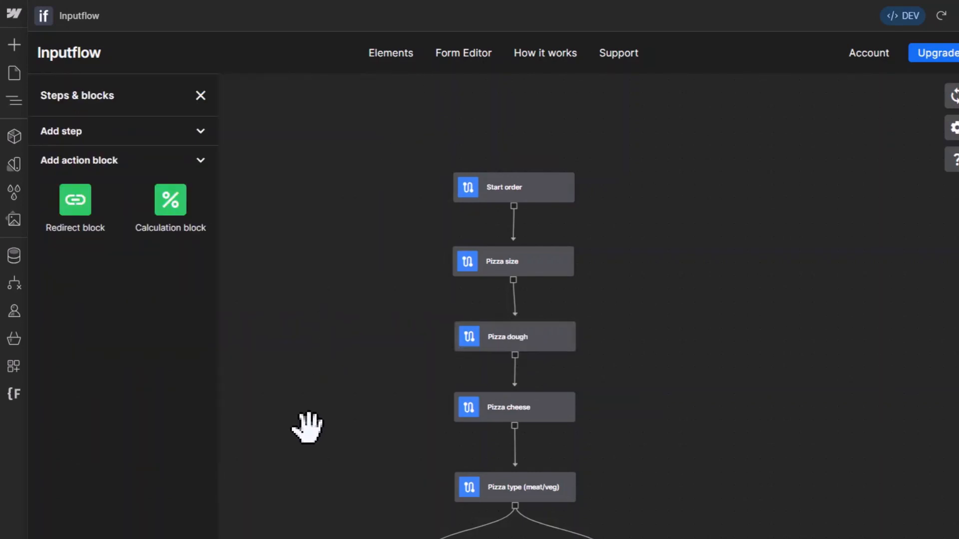
drag(310, 423, 310, 129)
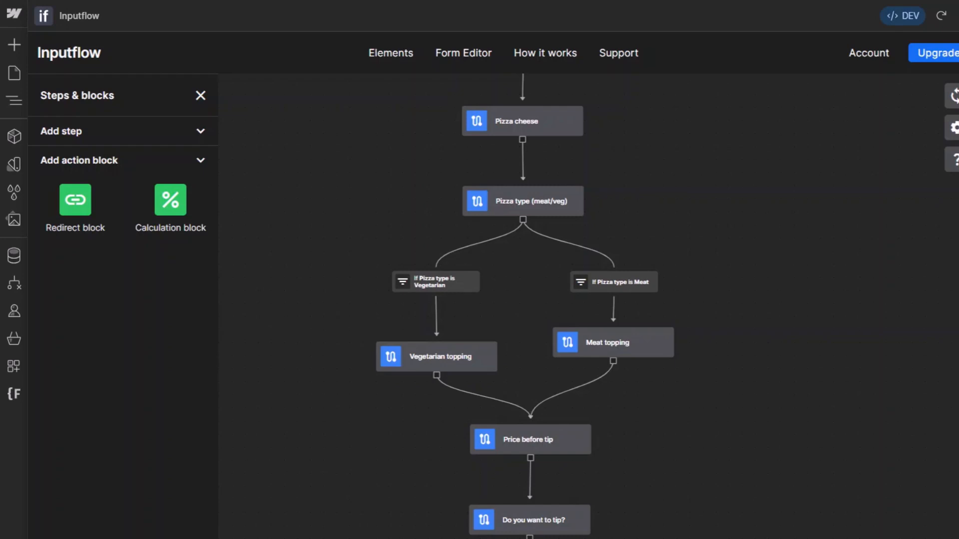
Step: Add a calculation block, remove the link from Do you want to tip? to Delivery address, and place the block between them
drag(182, 220, 747, 526)
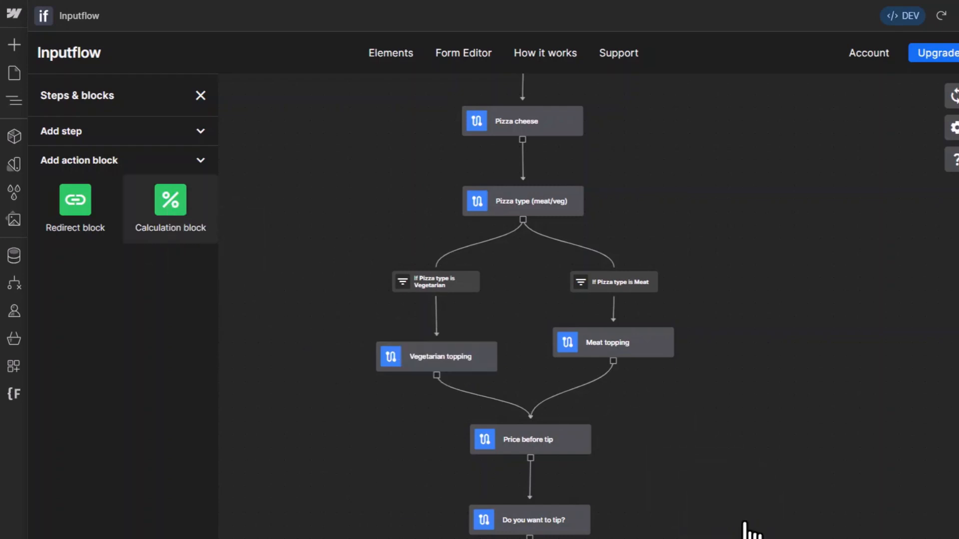
scroll(700, 360, down, 5)
drag(554, 368, 549, 430)
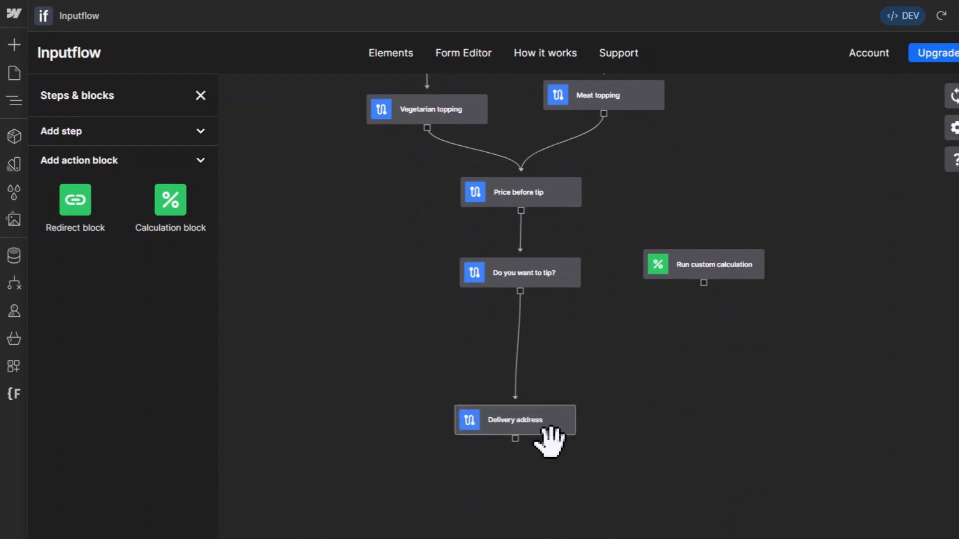
click(517, 384)
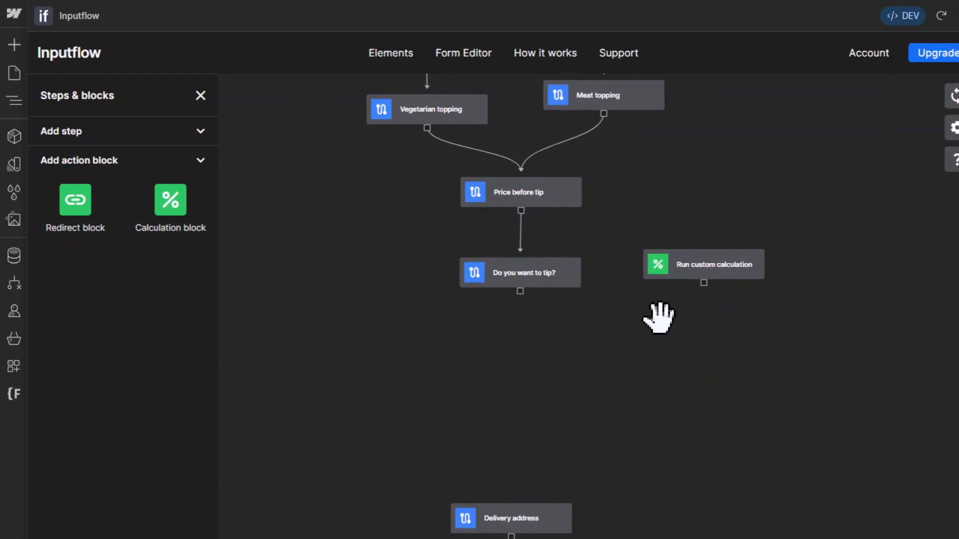
drag(694, 275, 523, 419)
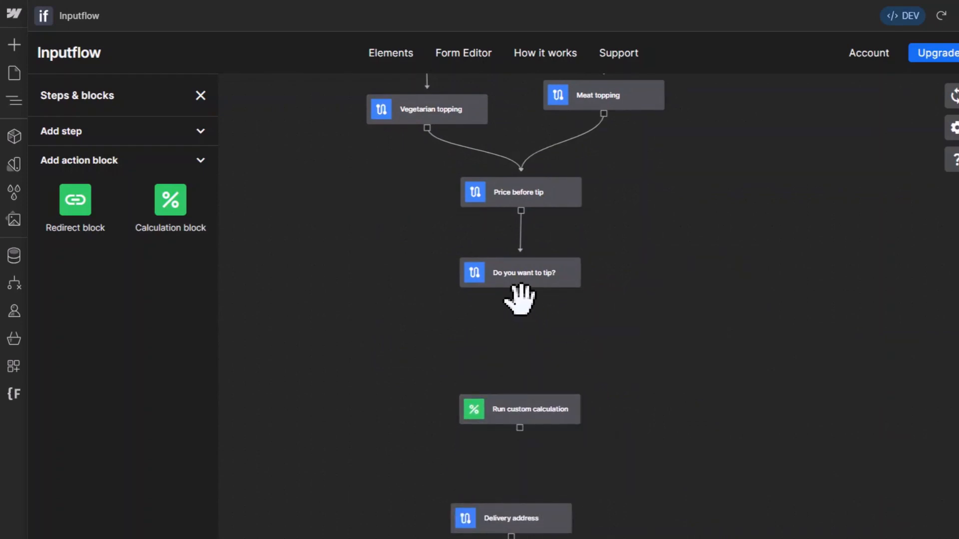
Step: Connect Do you want to tip? to the custom calculation block and that block to Delivery address
drag(519, 290, 516, 400)
scroll(547, 522, down, 1)
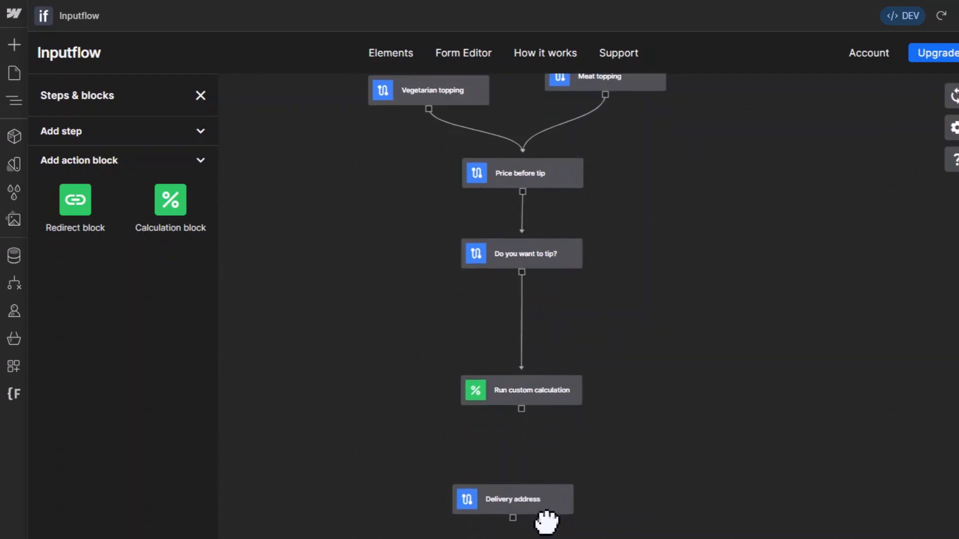
drag(547, 522, 556, 497)
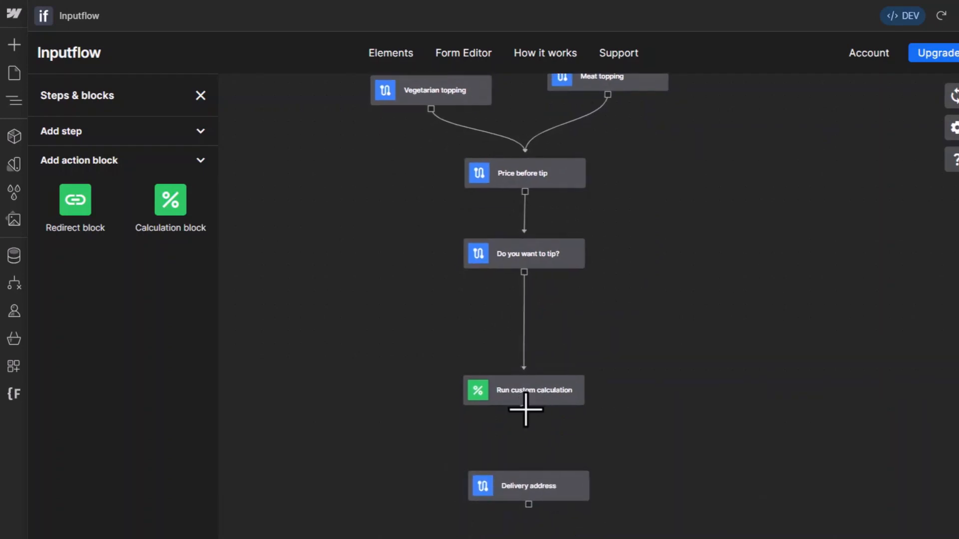
drag(525, 410, 529, 488)
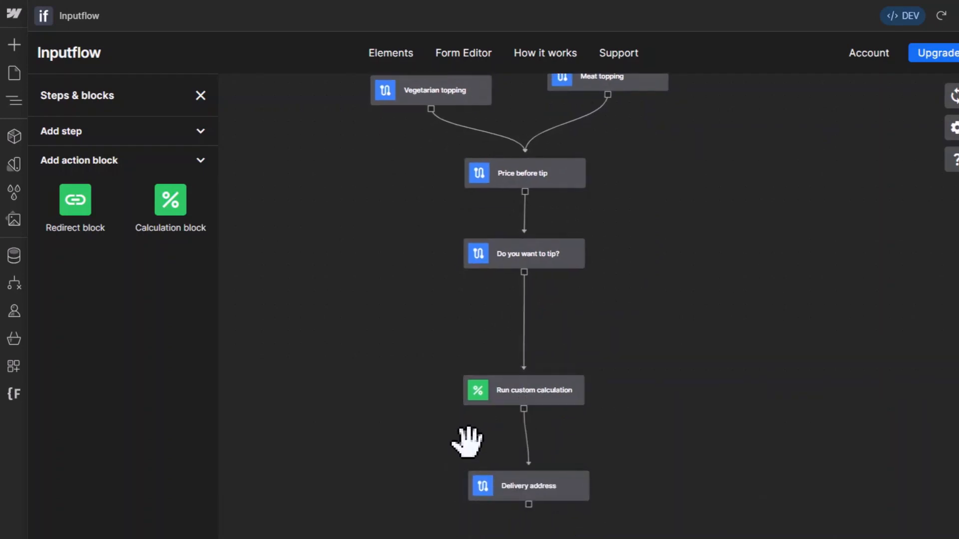
Step: Even out the spacing around the custom calculation block and create a blank calculation in it
drag(467, 442, 469, 484)
scroll(472, 483, up, 2)
drag(531, 413, 535, 369)
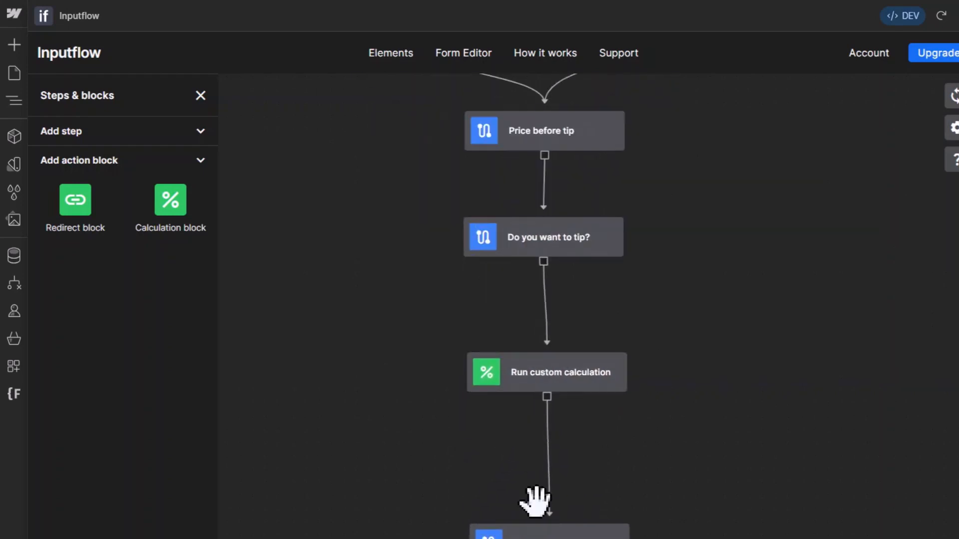
drag(524, 530, 526, 492)
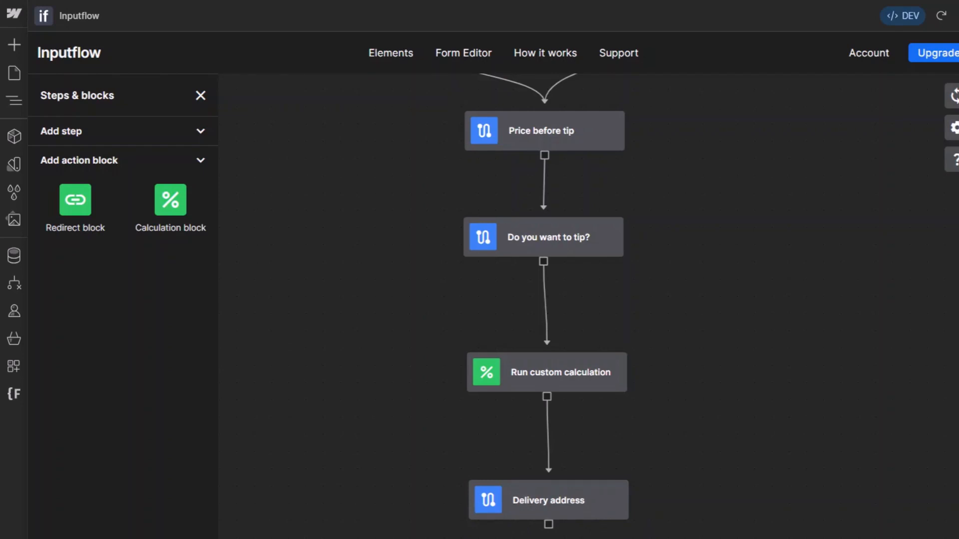
click(574, 369)
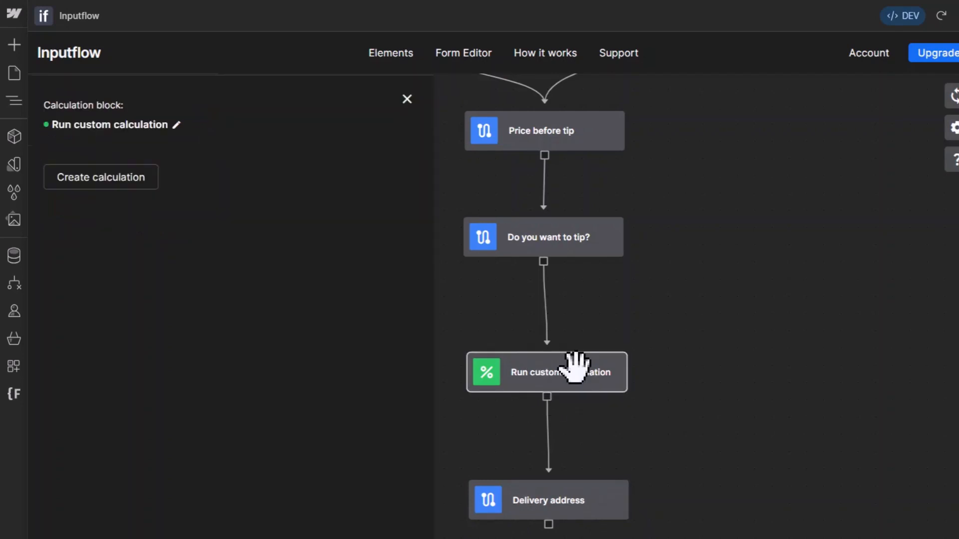
click(119, 186)
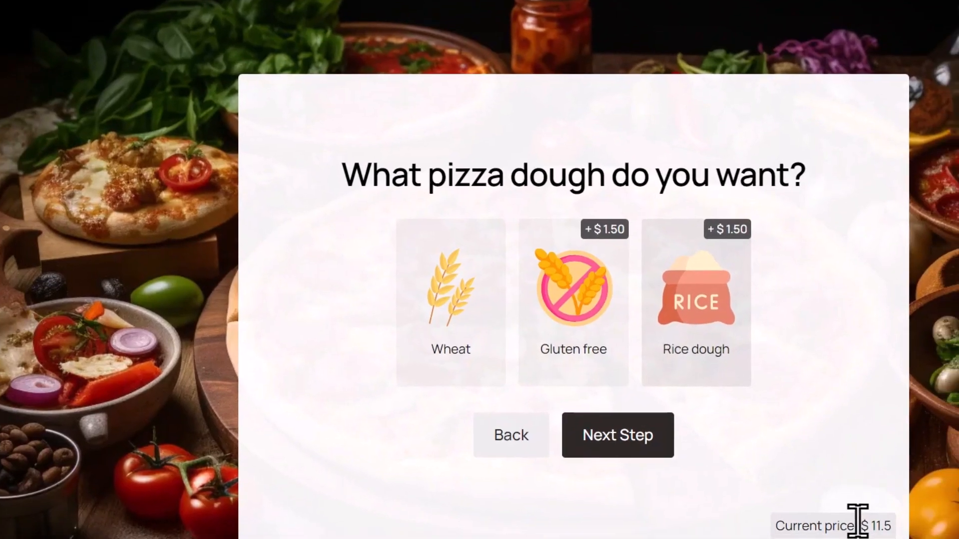
Step: Test the live form's current price by switching the dough to Wheat and trying the Small, Medium and Large pizza sizes
drag(892, 526, 802, 526)
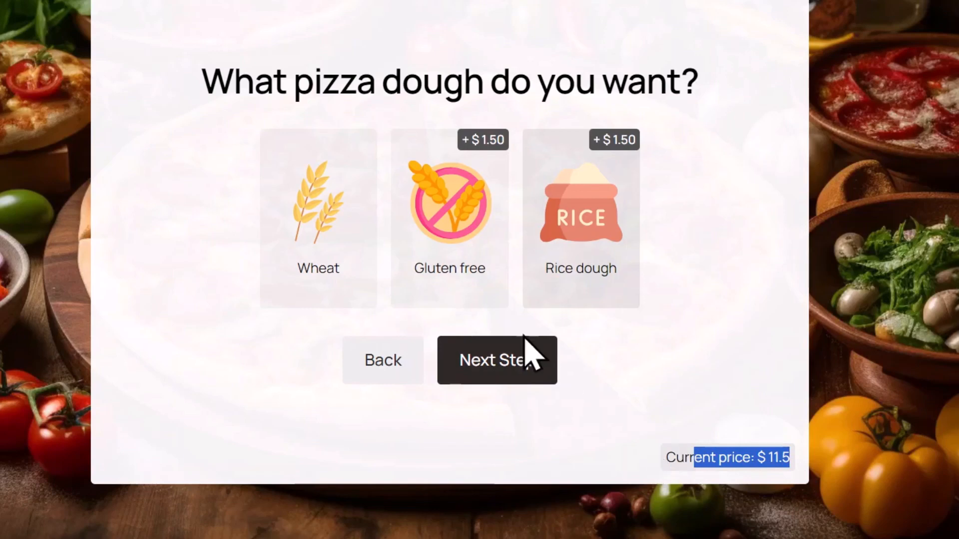
click(490, 270)
click(331, 210)
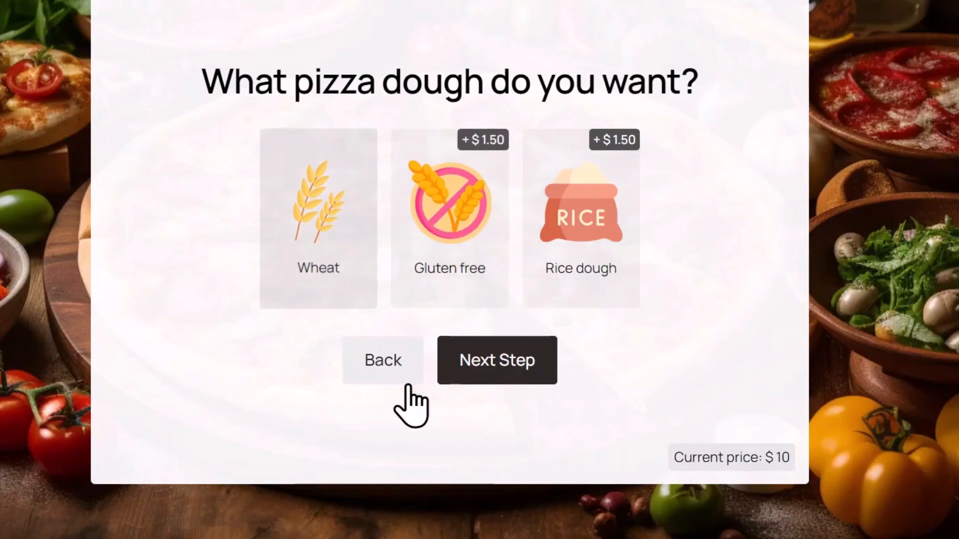
click(400, 372)
click(314, 204)
click(449, 214)
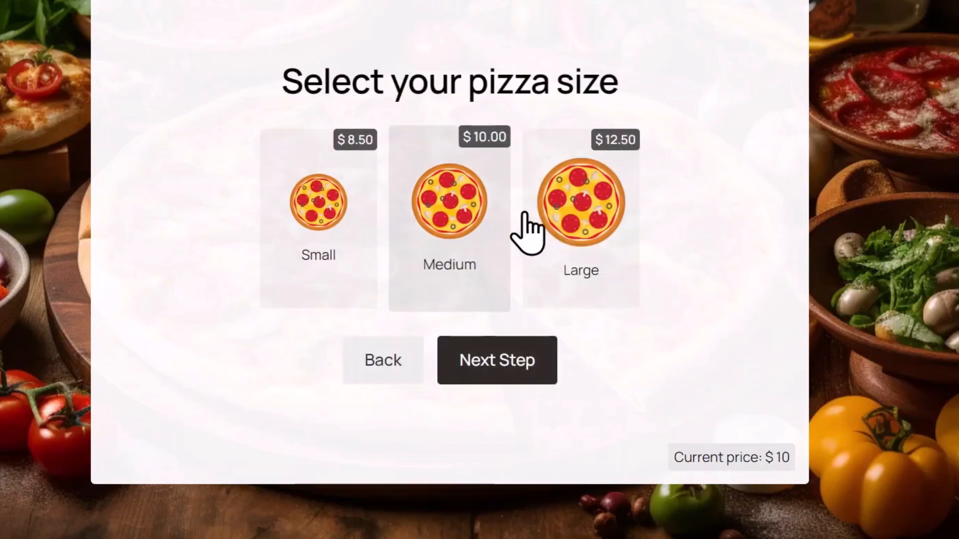
click(572, 260)
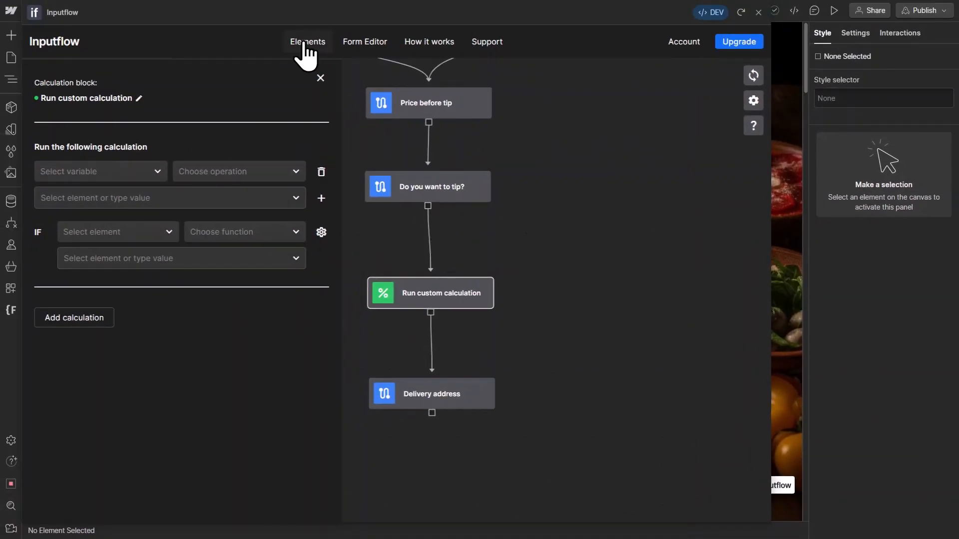
Step: Return to the Elements view in the Webflow designer and examine the @[price] placeholder in the Current price text
click(303, 42)
drag(422, 151, 135, 73)
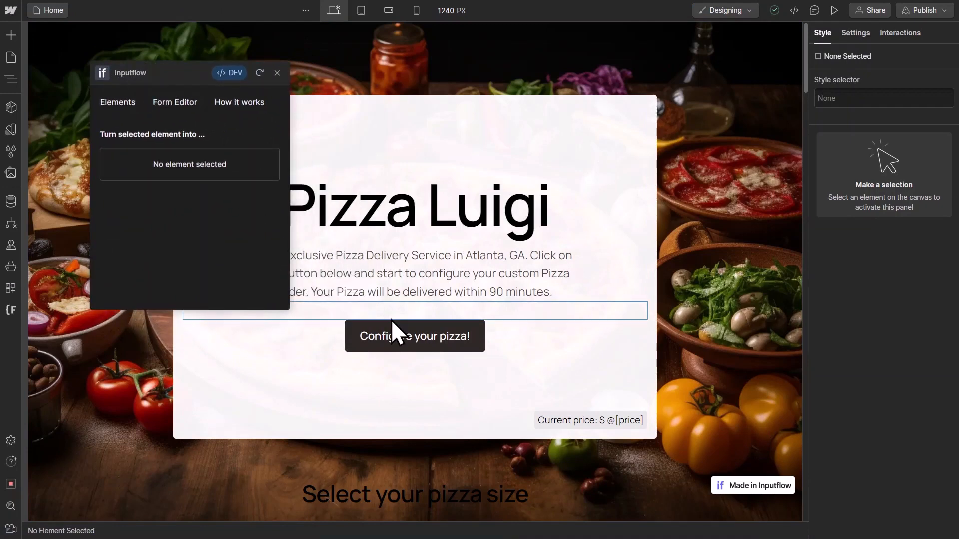
scroll(391, 327, down, 3)
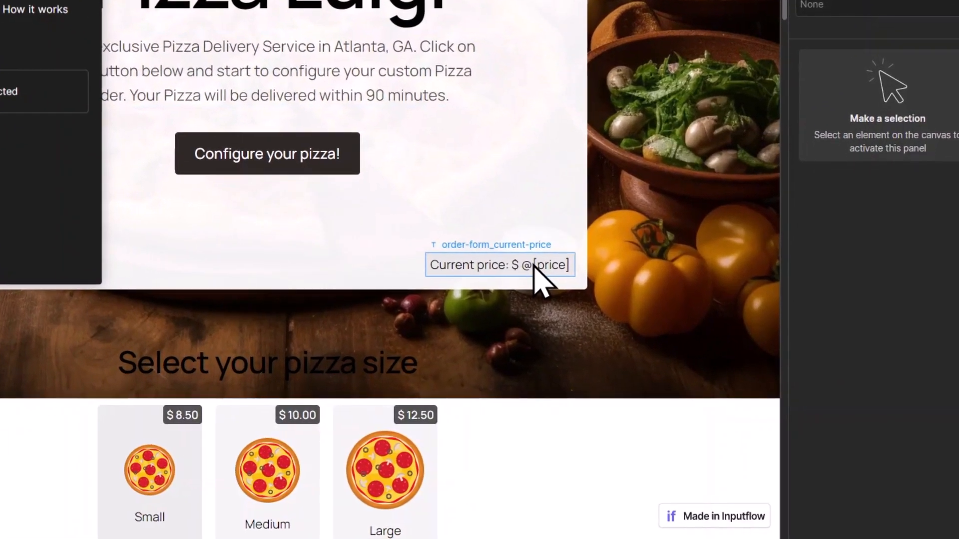
click(612, 296)
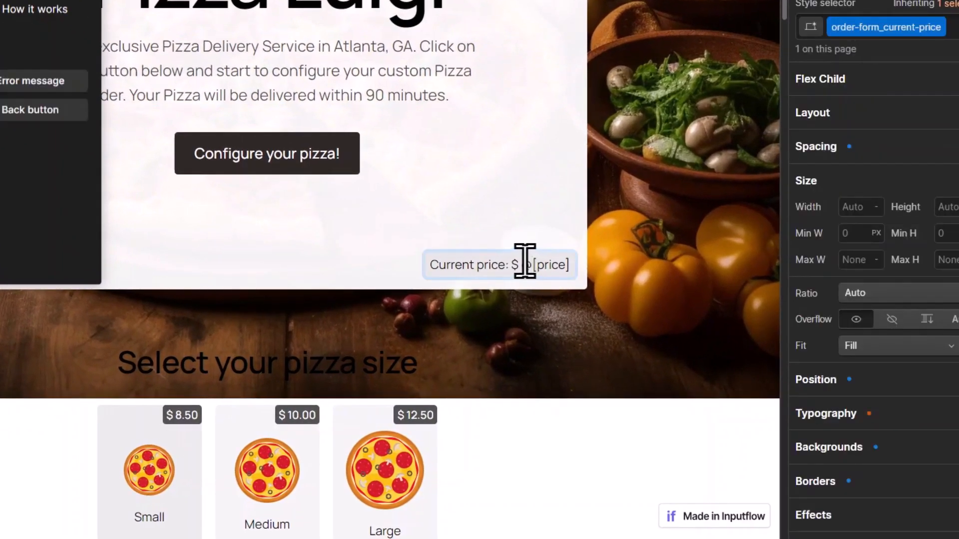
drag(525, 264, 574, 268)
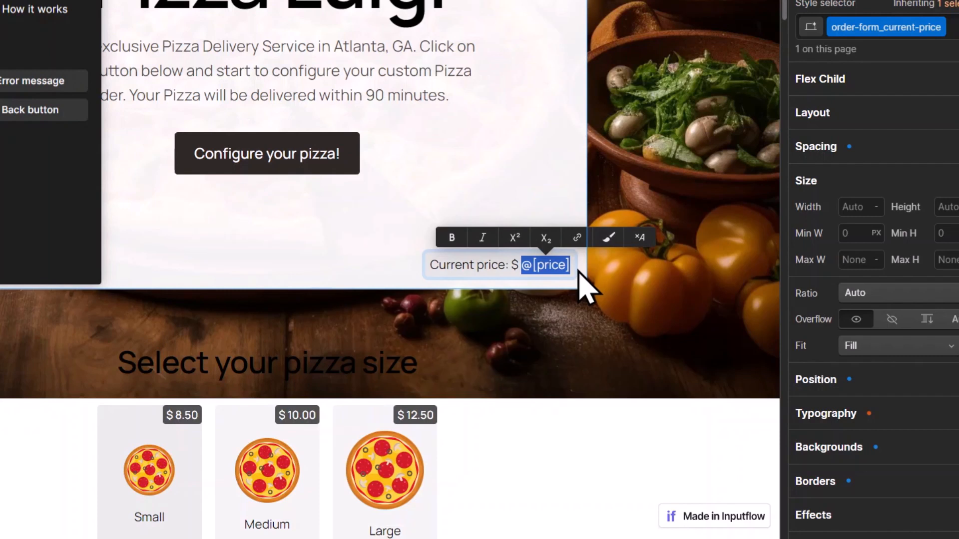
click(505, 268)
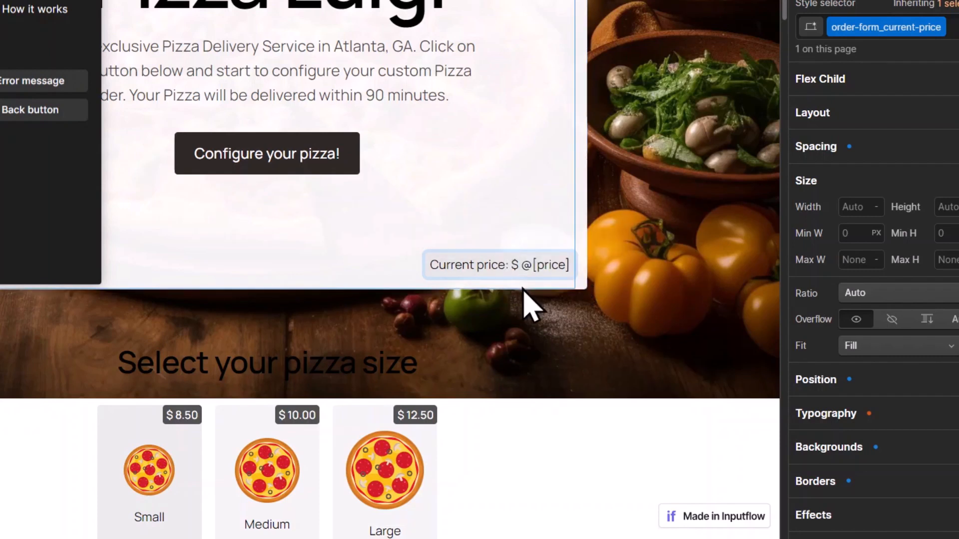
drag(522, 270, 582, 279)
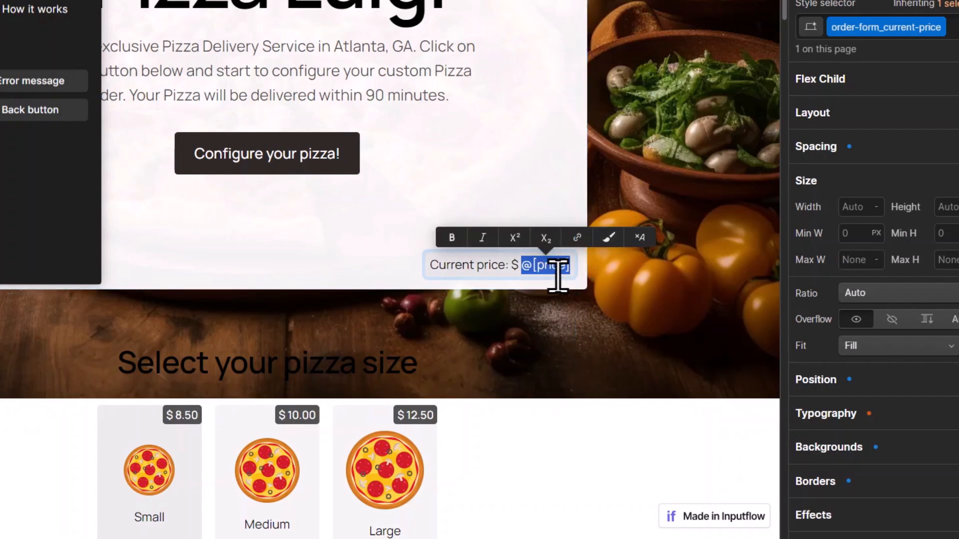
Step: Replace the word "delivered" in the Pizza Luigi subtitle with the variable placeholder @[result], and select the placeholder
click(288, 94)
double_click(285, 92)
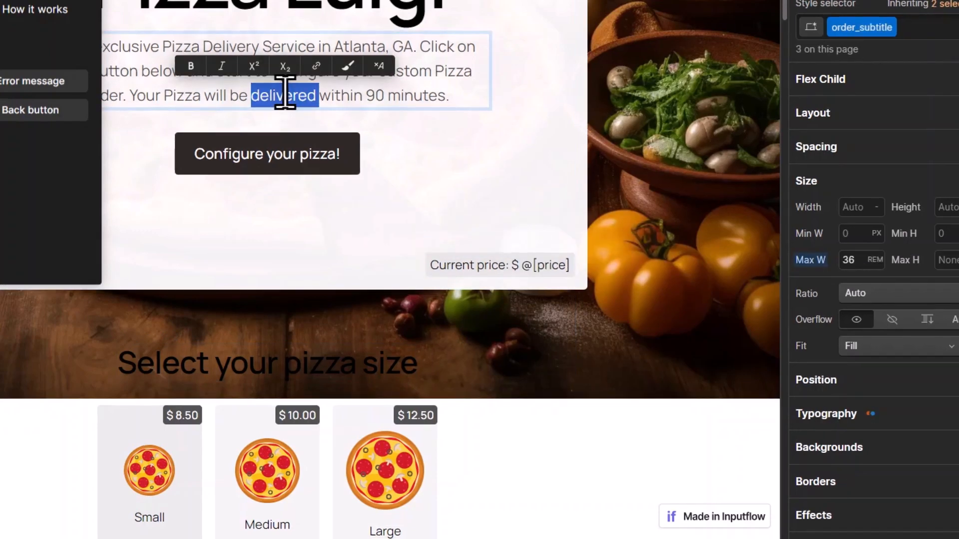
key(BackSpace)
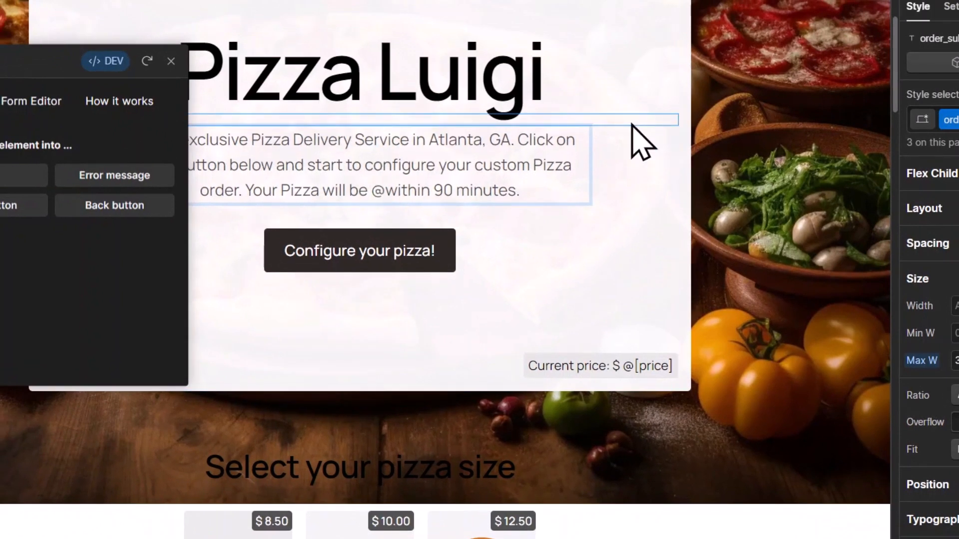
text([]result)
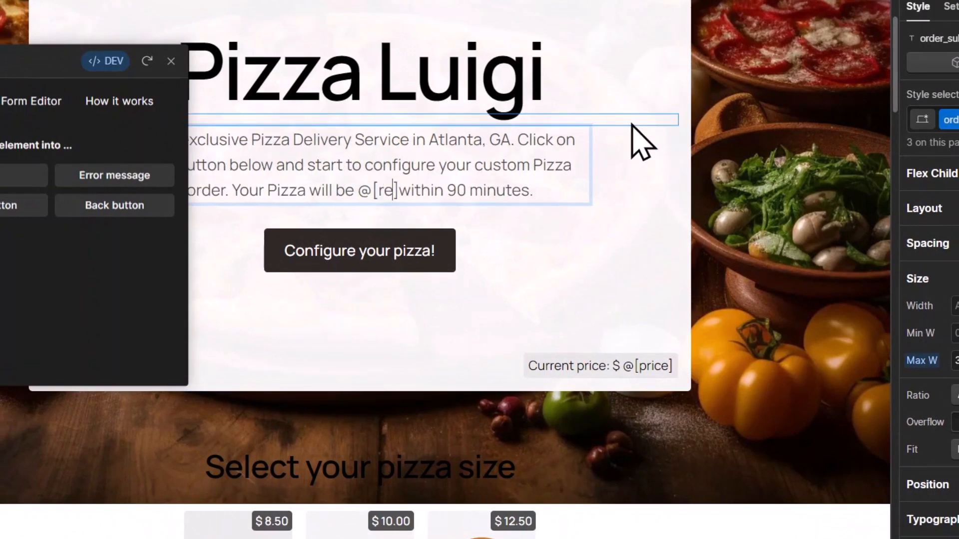
key(Right)
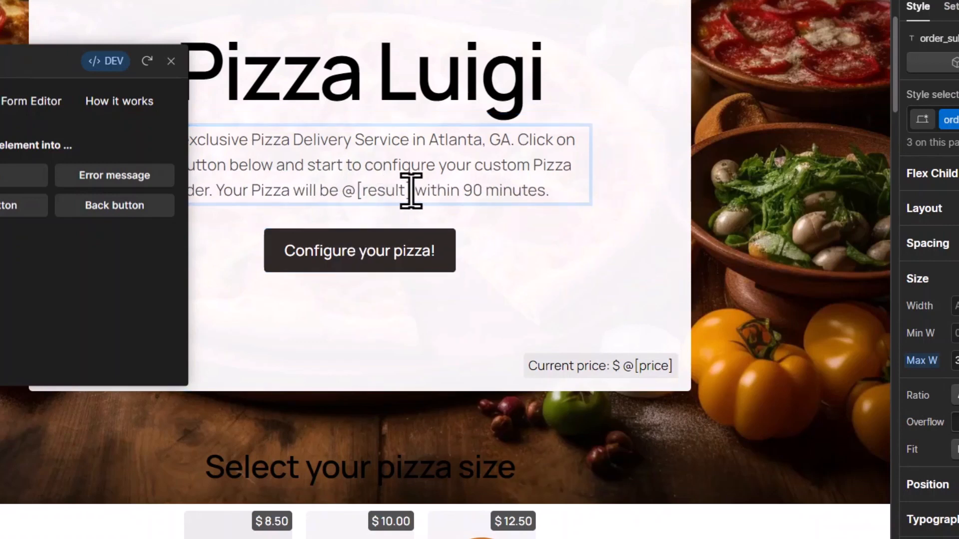
drag(411, 191, 343, 190)
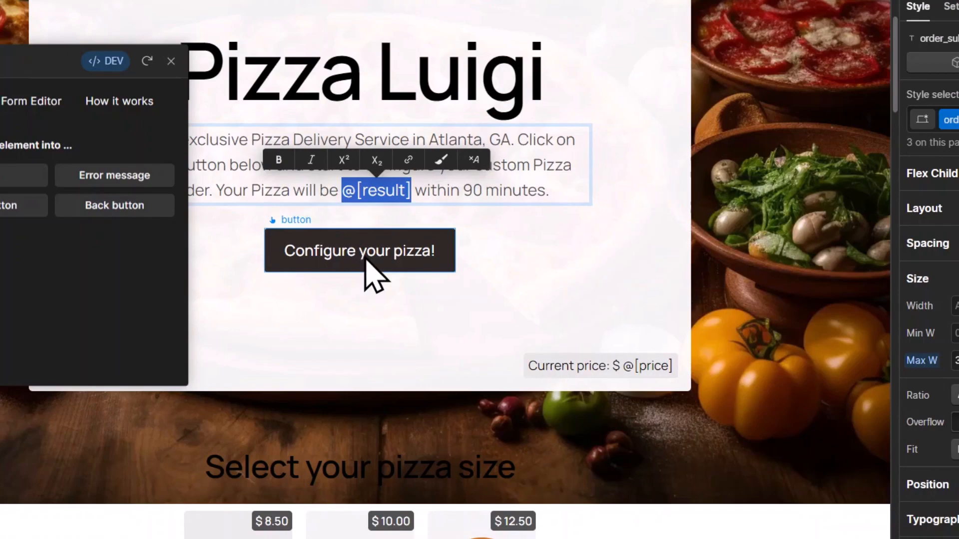